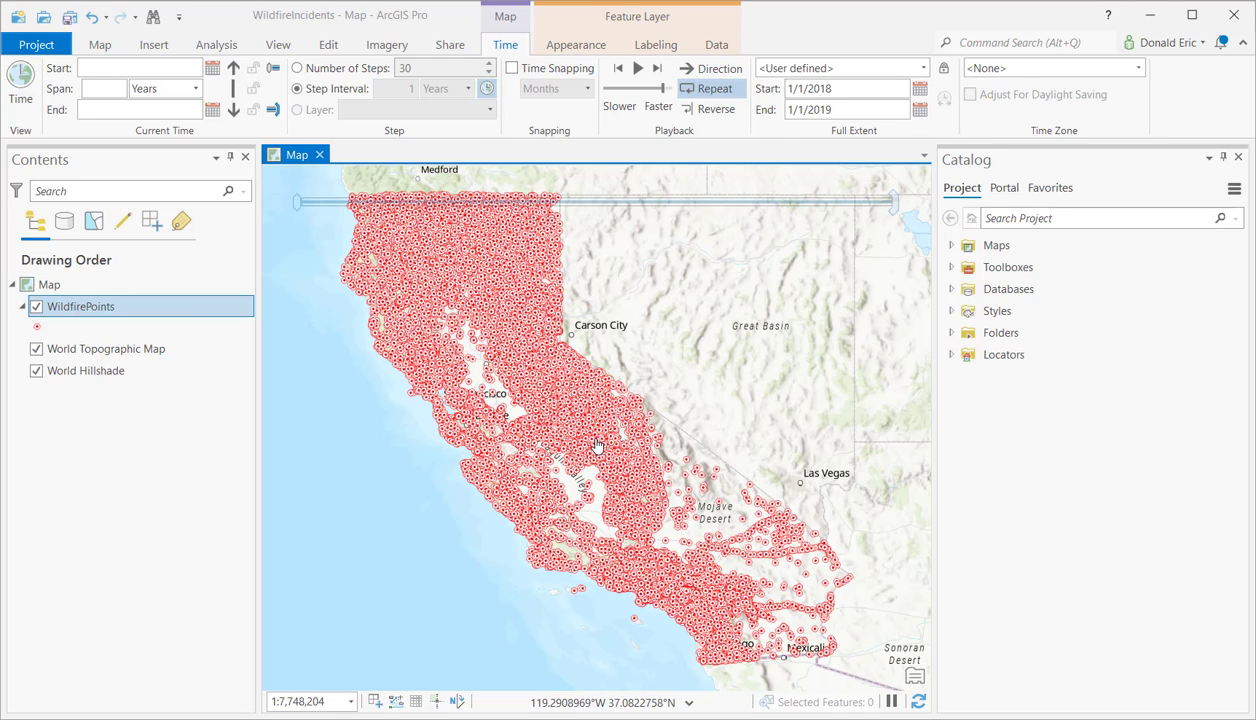
# Inspect the WildfirePoints layer properties and close them without changes.
pyautogui.moveTo(585, 202)
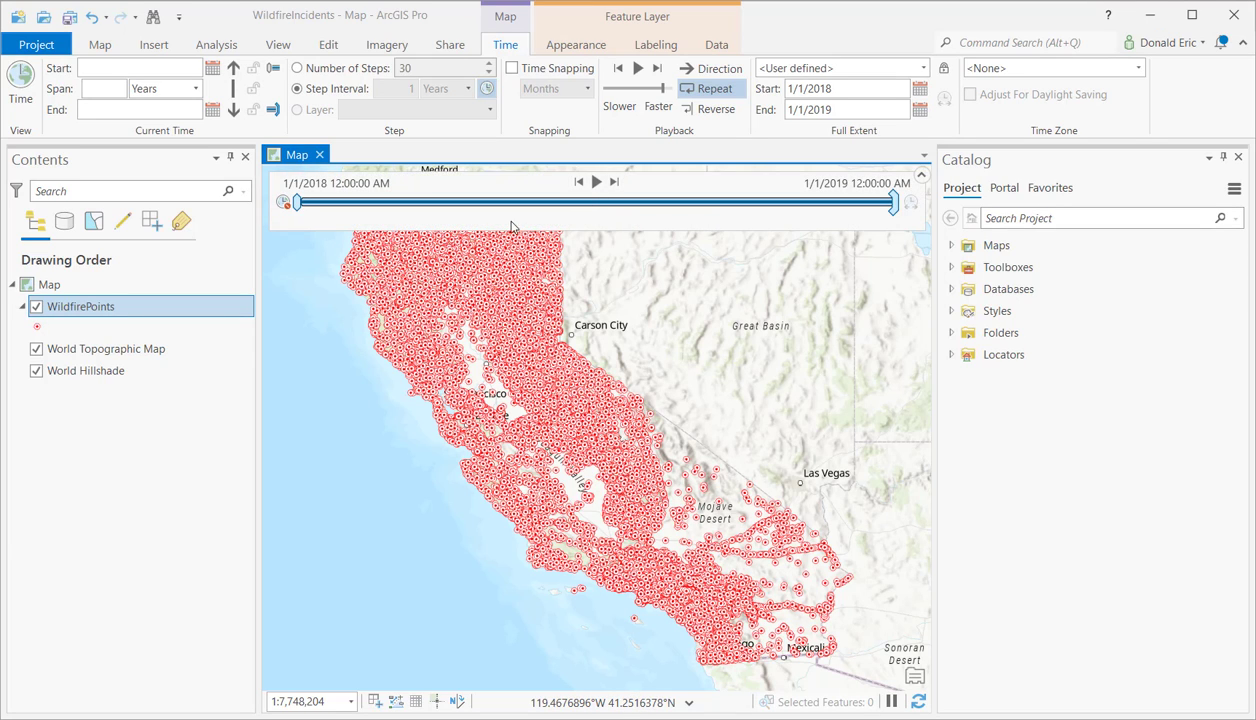
pyautogui.rightClick(148, 315)
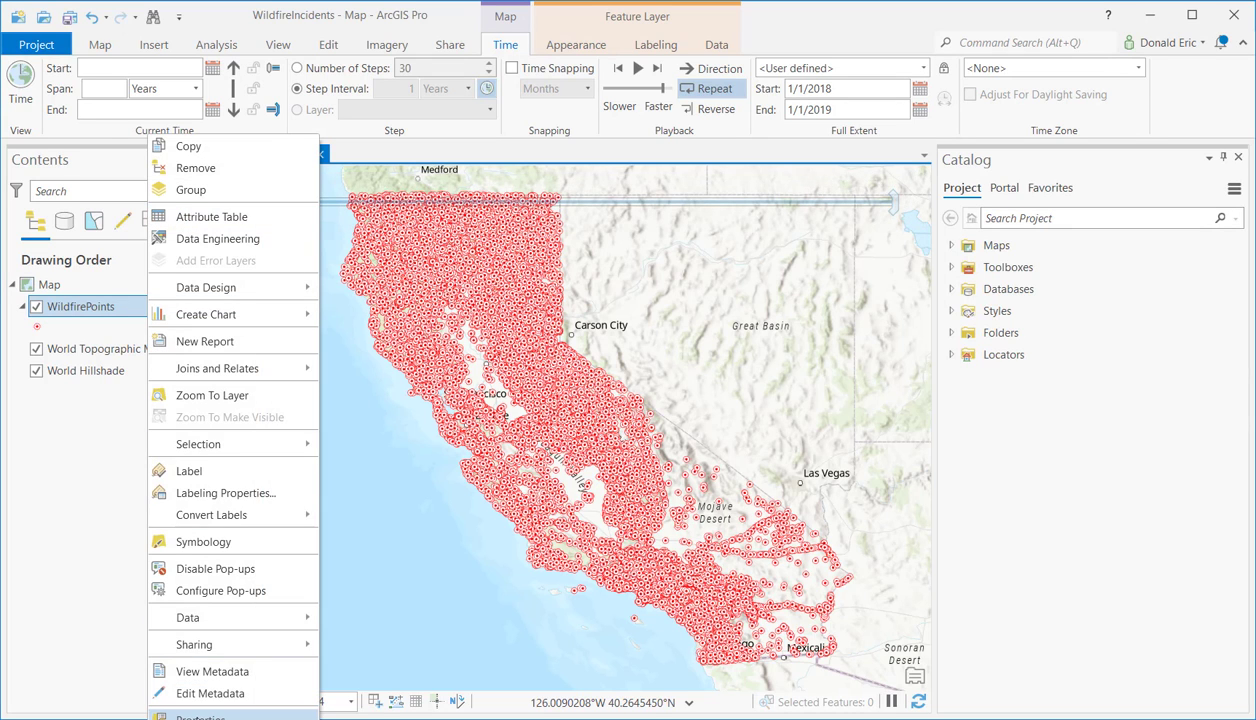
pyautogui.click(200, 716)
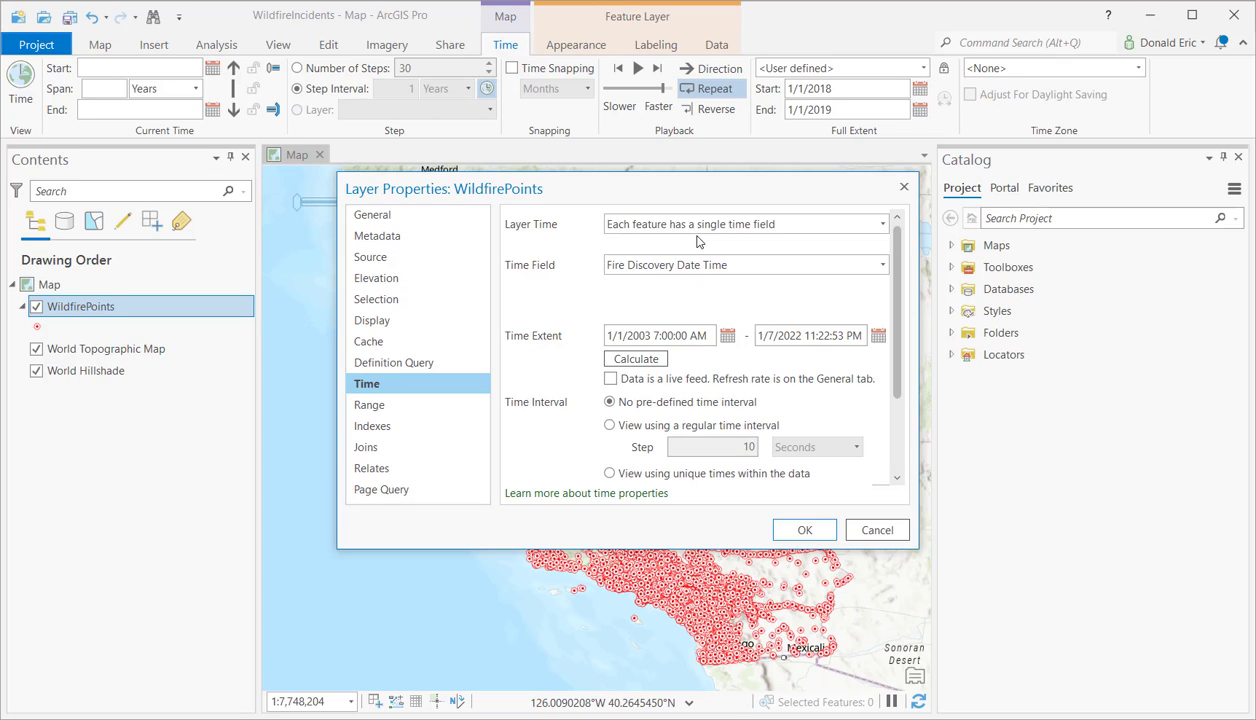
pyautogui.click(878, 532)
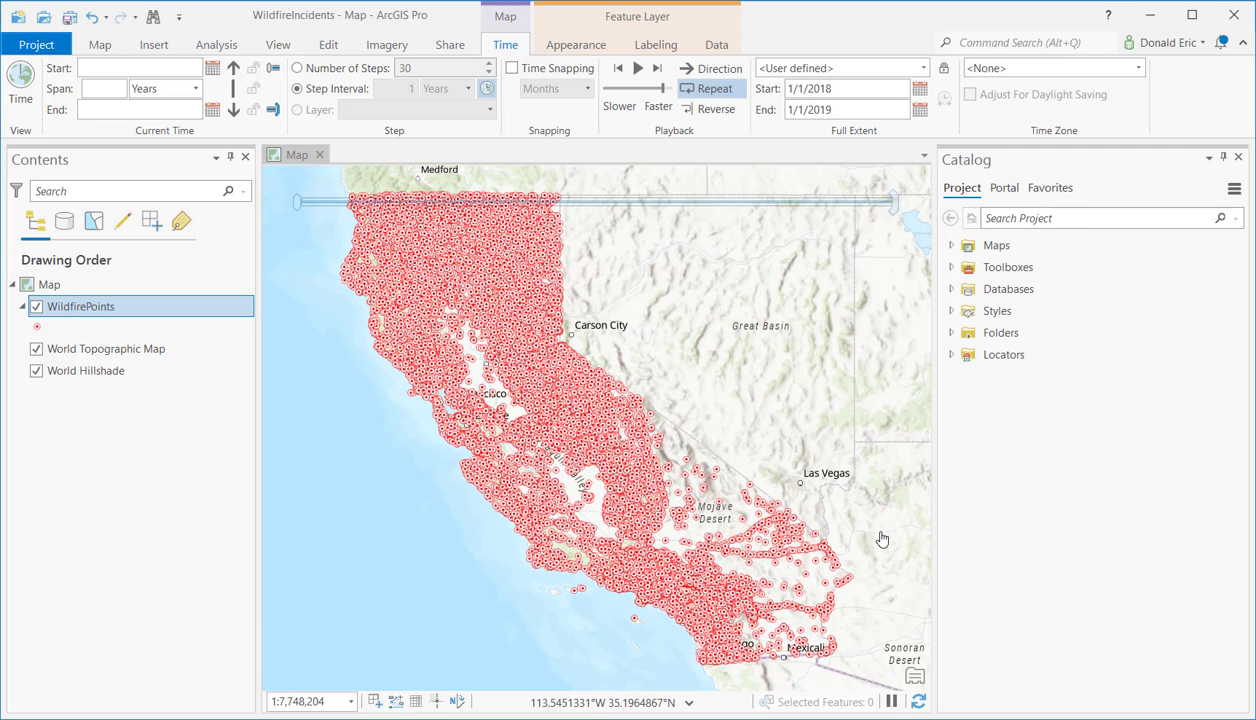
# Show the Full Extent dropdown options on the Time tab.
pyautogui.moveTo(770, 202)
pyautogui.moveTo(498, 208)
pyautogui.click(914, 68)
pyautogui.click(905, 66)
pyautogui.moveTo(848, 227)
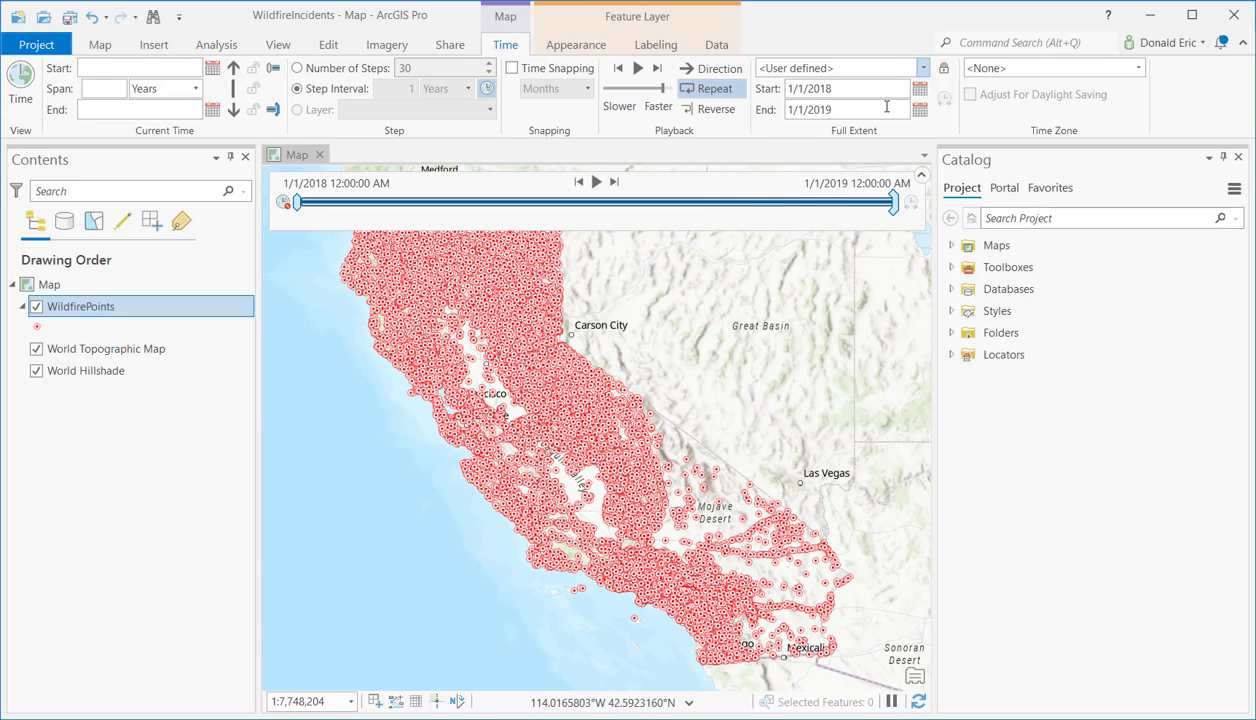
pyautogui.click(924, 69)
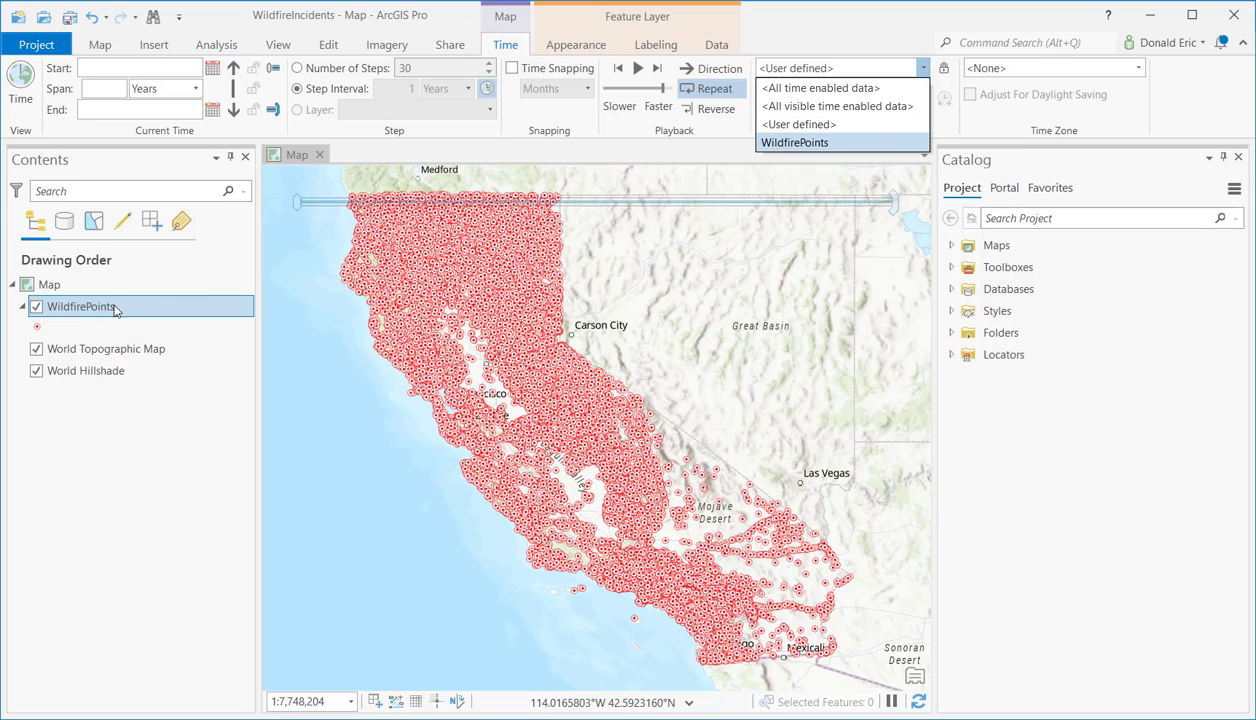
# Set Full Extent to WildfirePoints, then switch it to <User defined>.
pyautogui.click(793, 143)
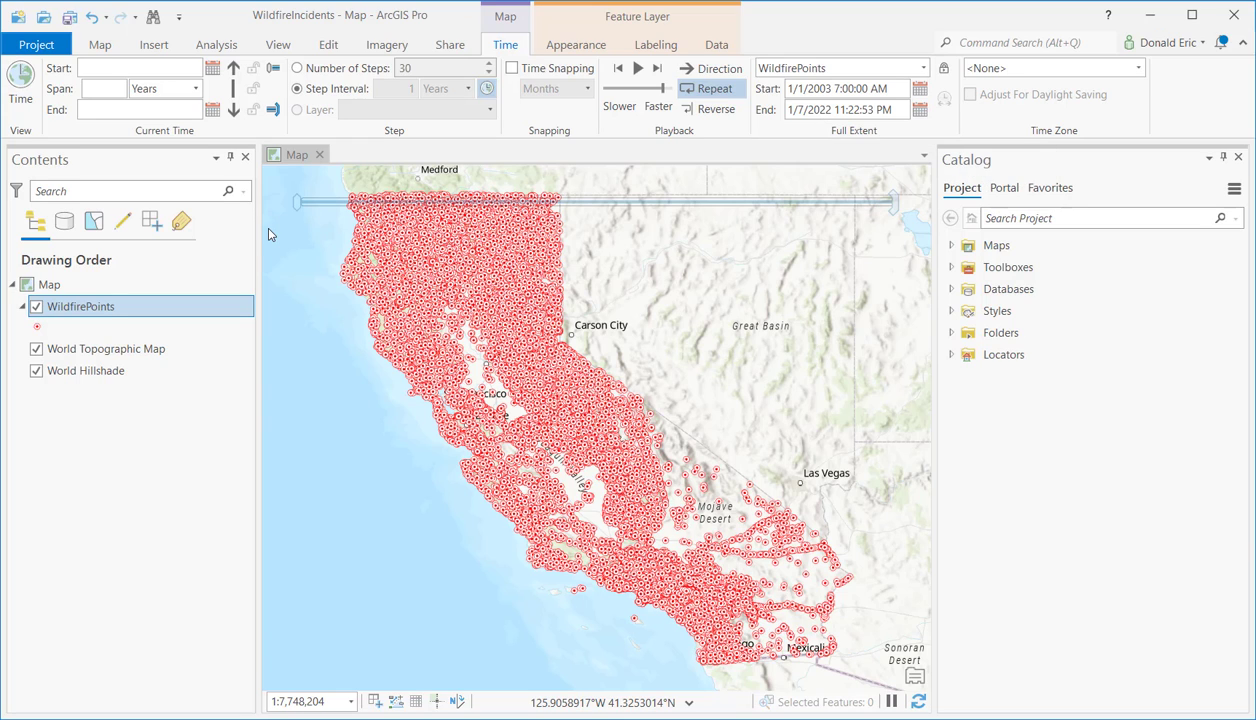
pyautogui.moveTo(893, 213)
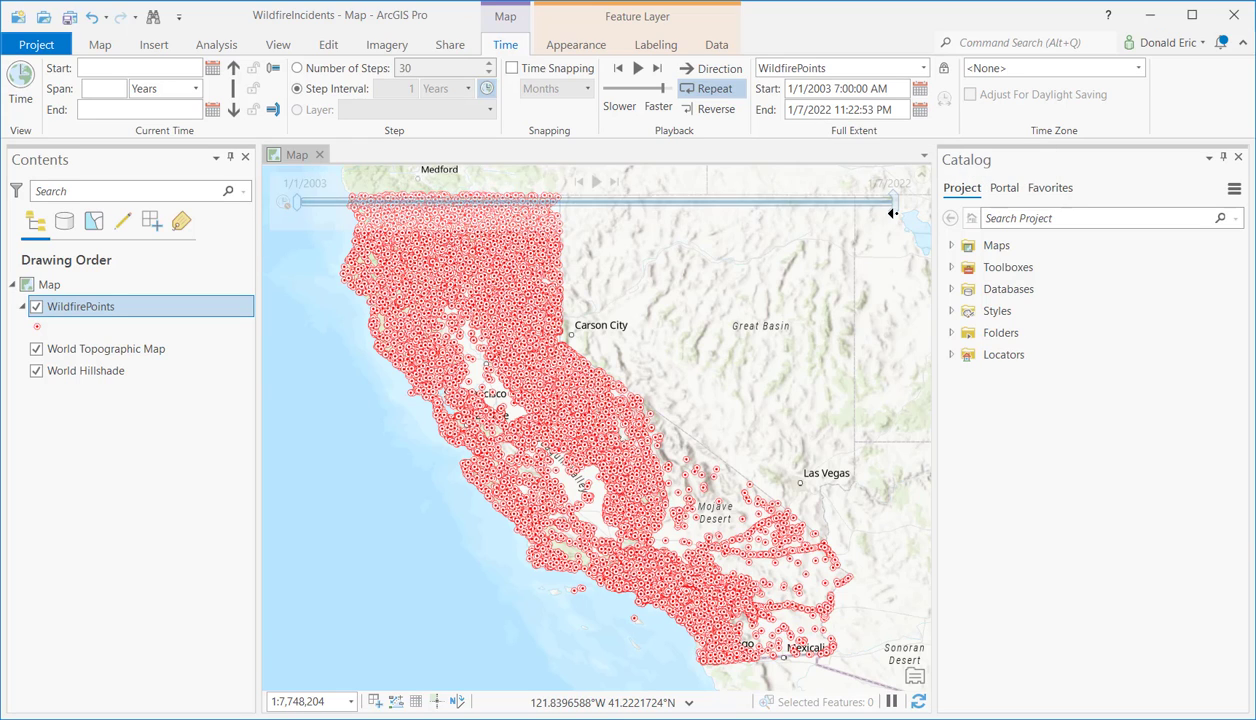
pyautogui.click(924, 70)
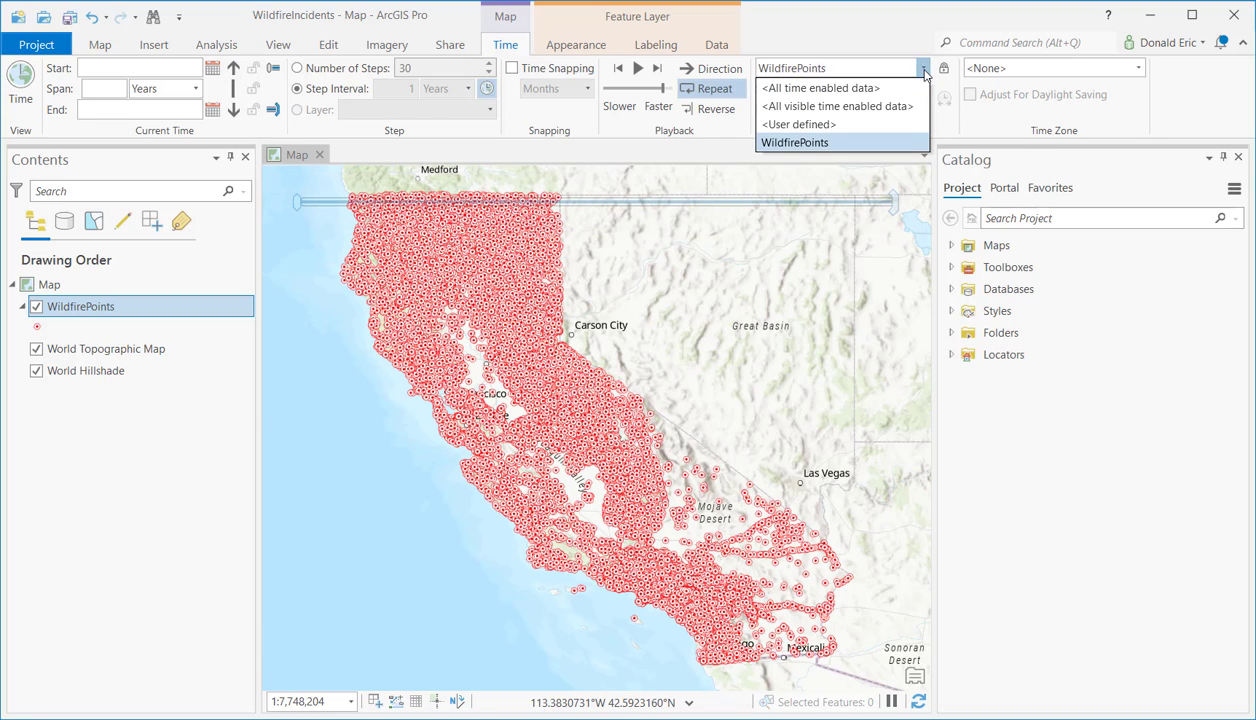
pyautogui.click(808, 125)
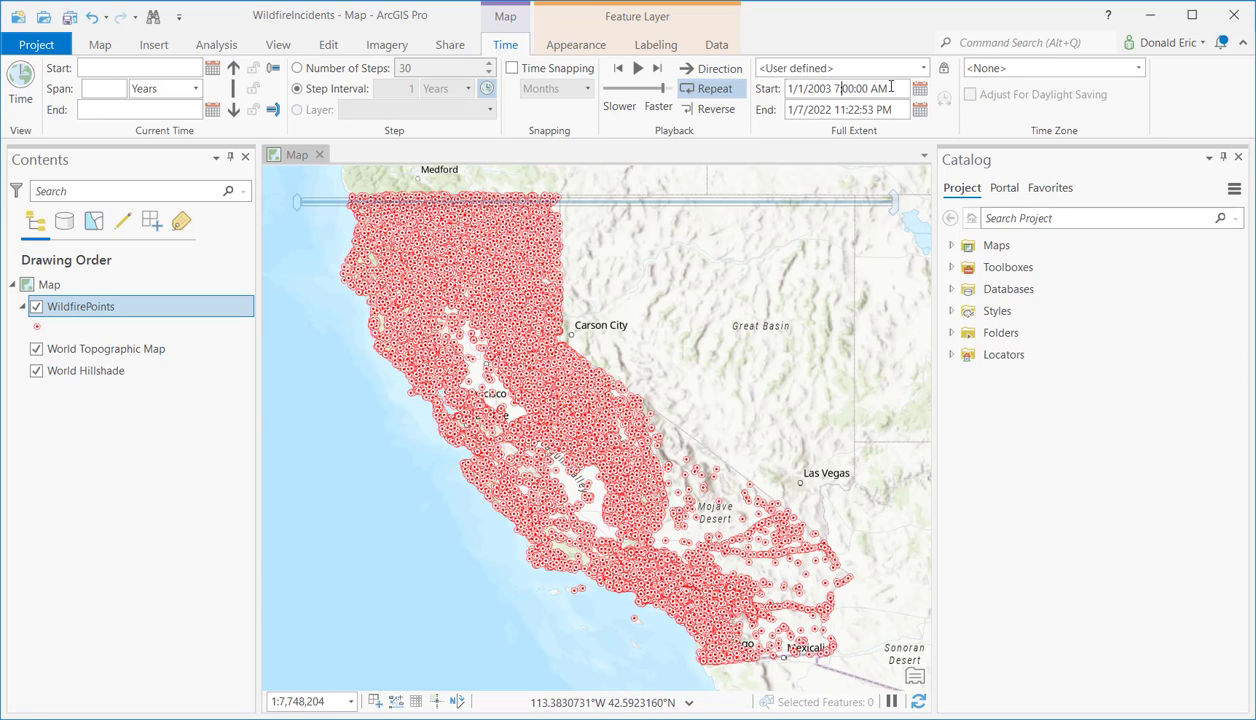
# Enter 1/1/2018 as the full-extent start and 1/1/2019 as the end.
pyautogui.moveTo(876, 88); pyautogui.dragTo(745, 80)
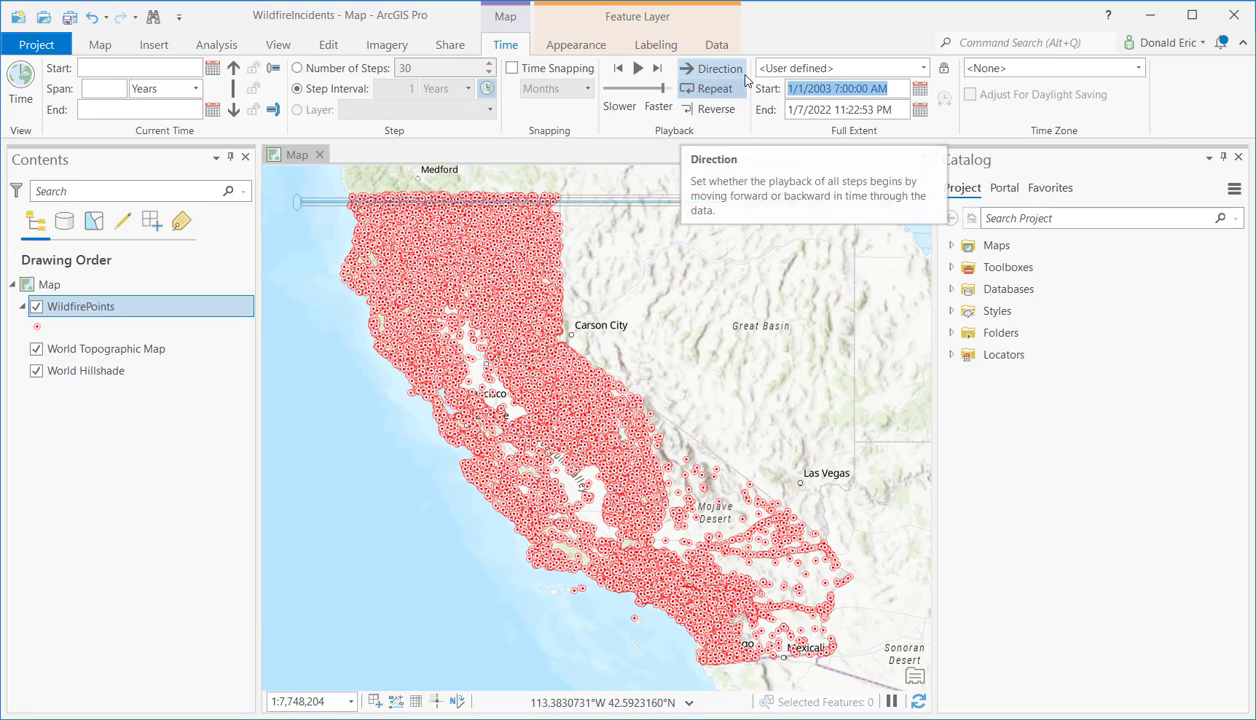
pyautogui.write('1/1/2018')
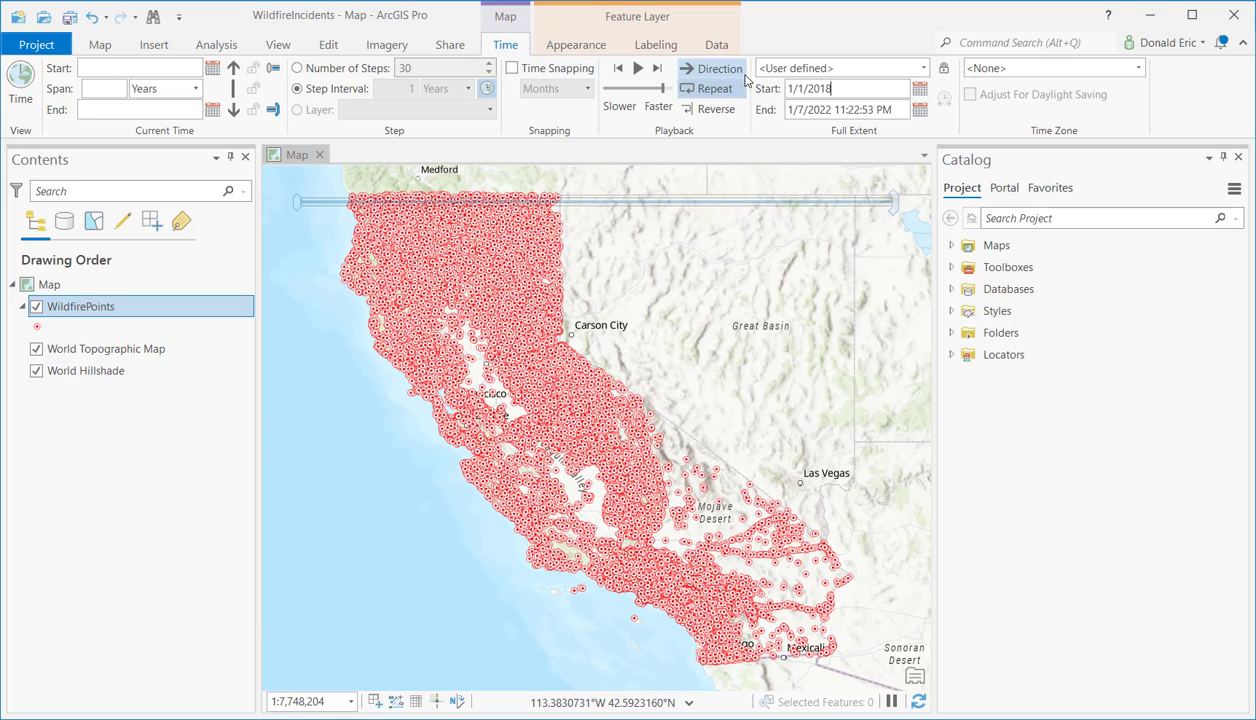
pyautogui.doubleClick(821, 109)
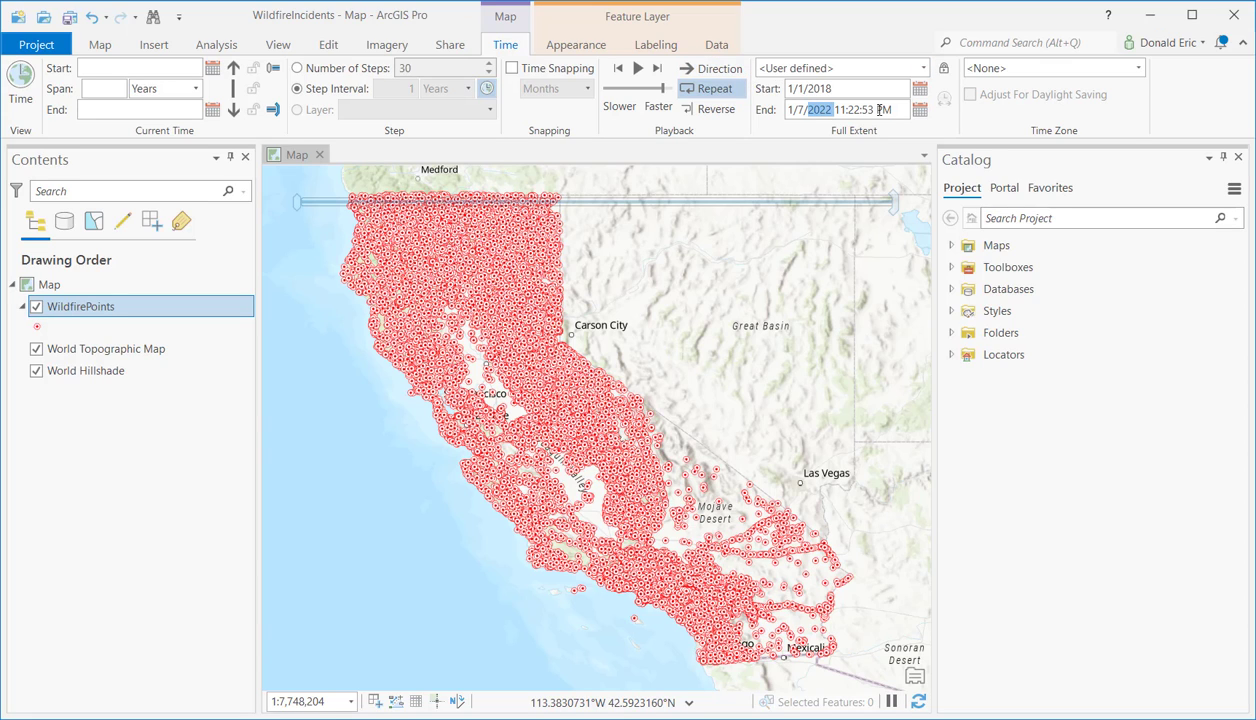
pyautogui.moveTo(885, 109); pyautogui.dragTo(716, 110)
pyautogui.write('1/')
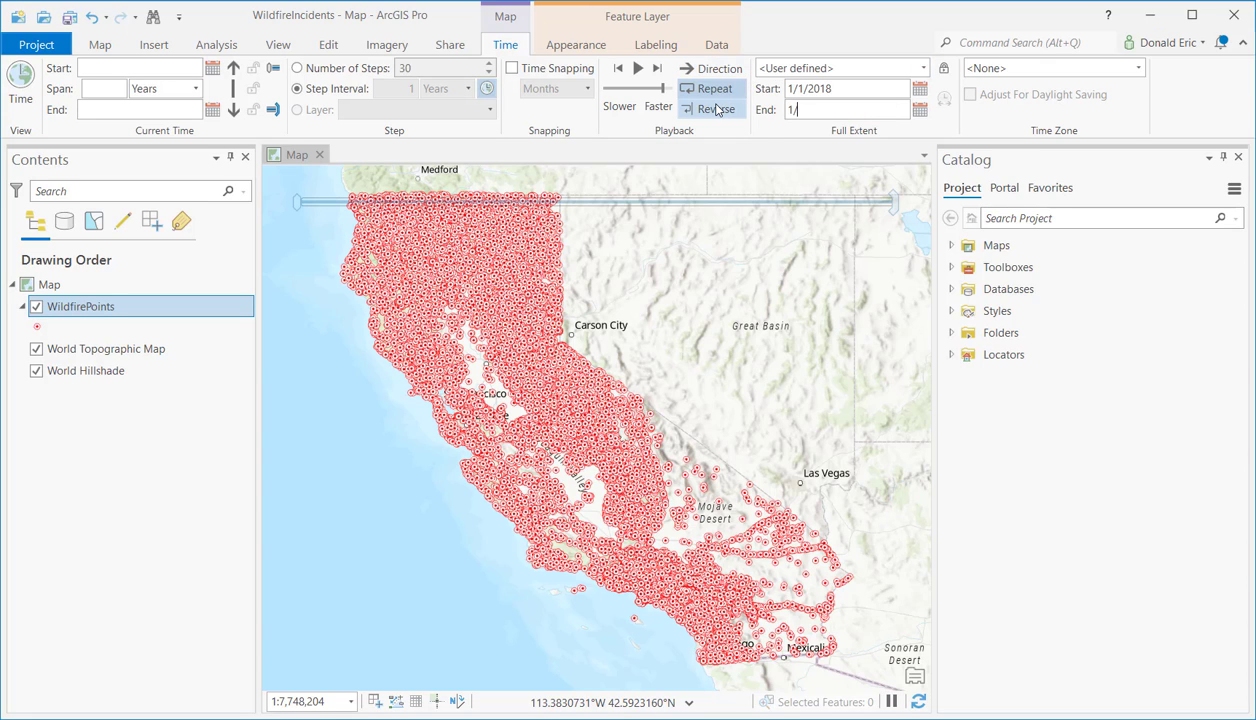
pyautogui.write('1/2019')
pyautogui.moveTo(706, 213)
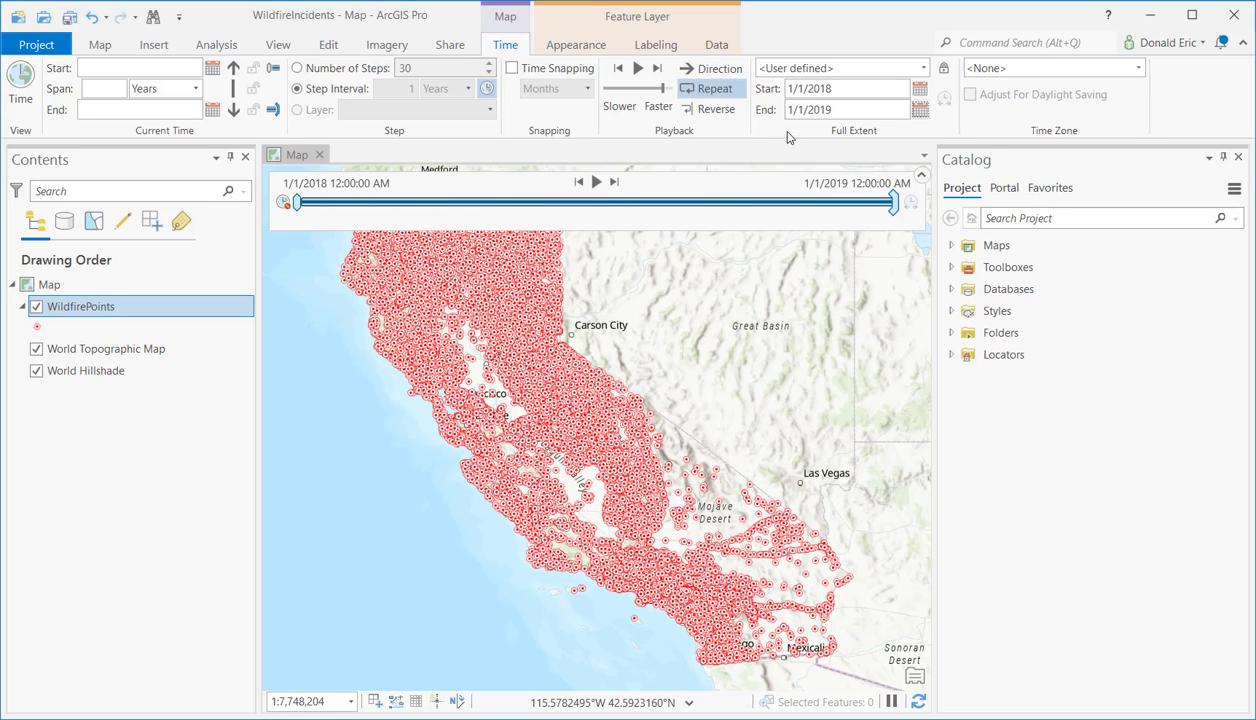
pyautogui.click(920, 68)
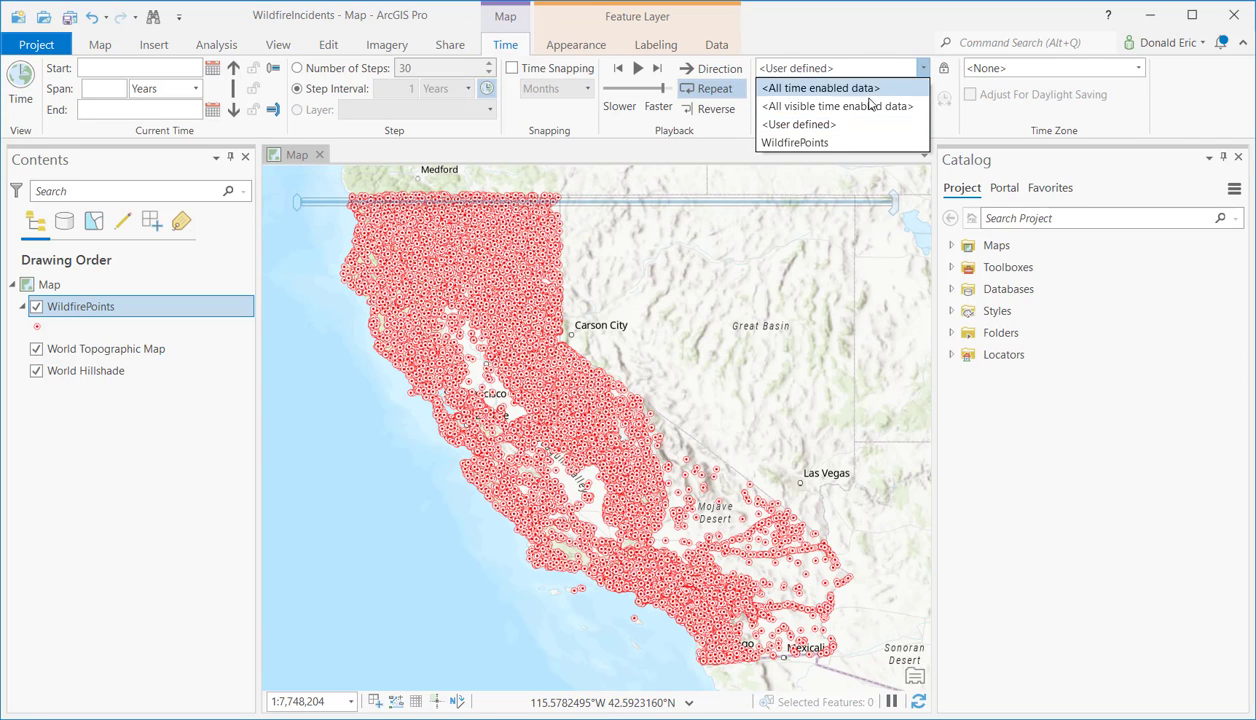
pyautogui.click(798, 146)
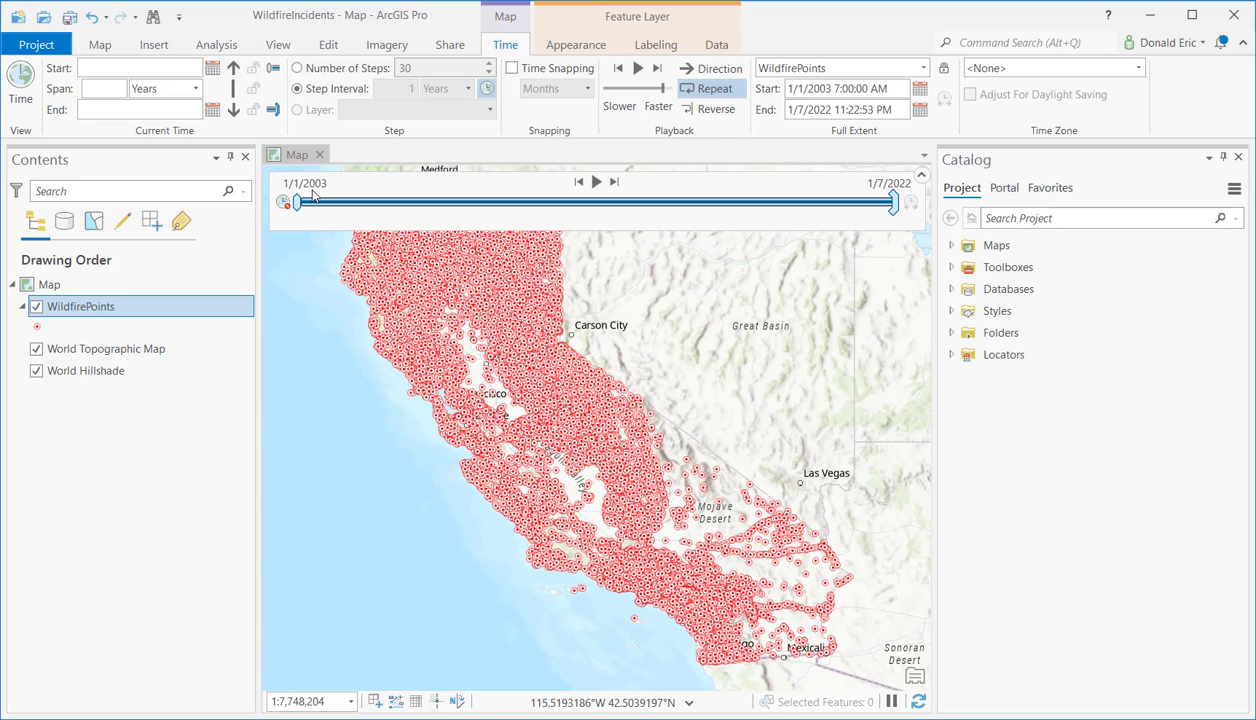
pyautogui.click(924, 73)
pyautogui.click(803, 124)
pyautogui.doubleClick(812, 89)
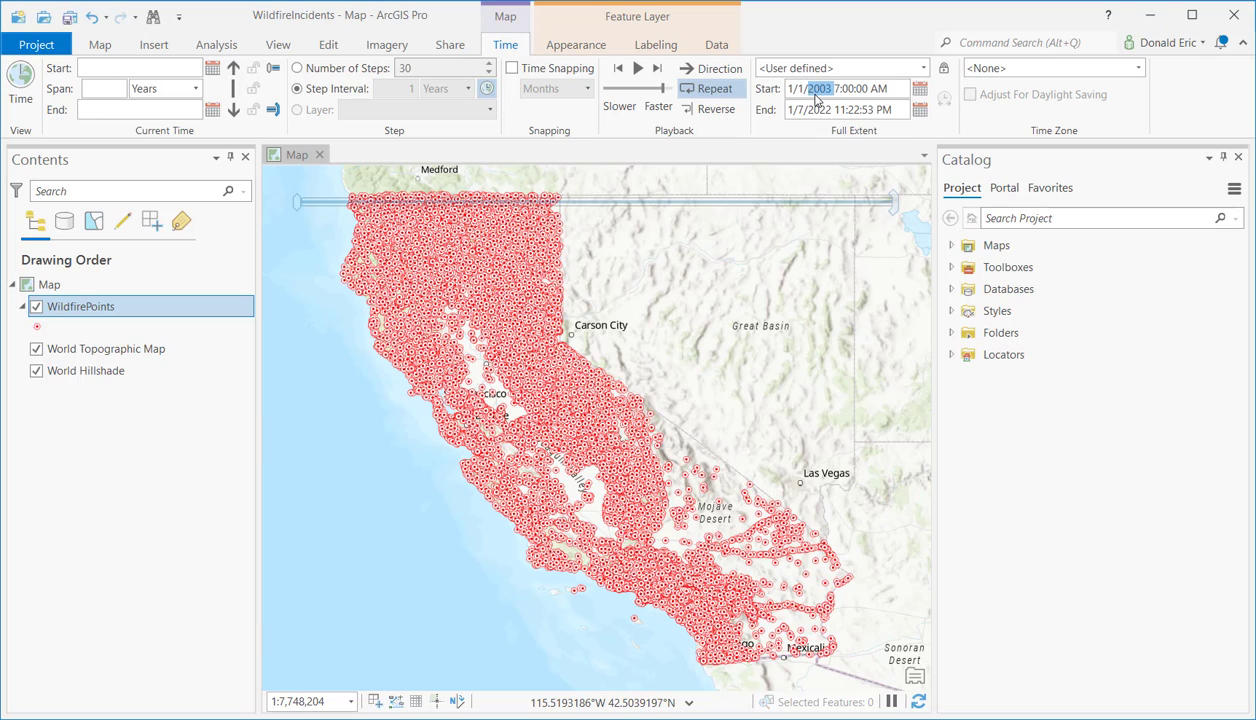
pyautogui.tripleClick(812, 89)
pyautogui.write('1/1/2018')
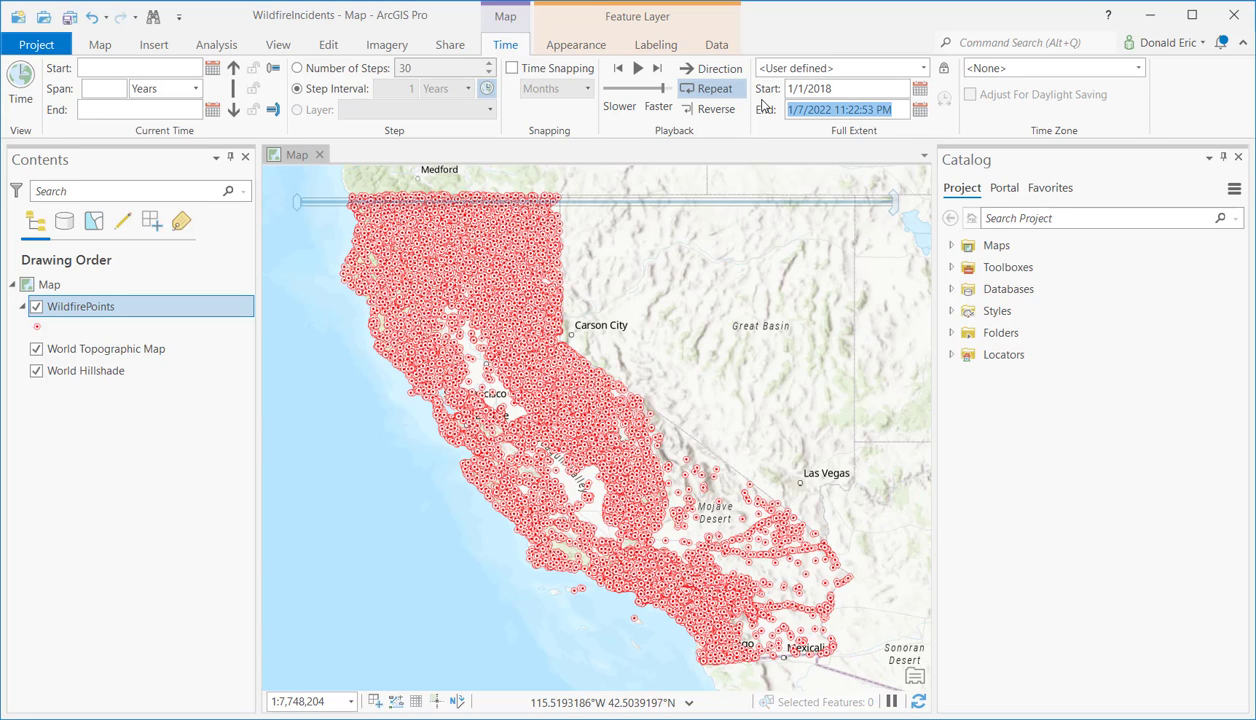
pyautogui.write('1/1/2019')
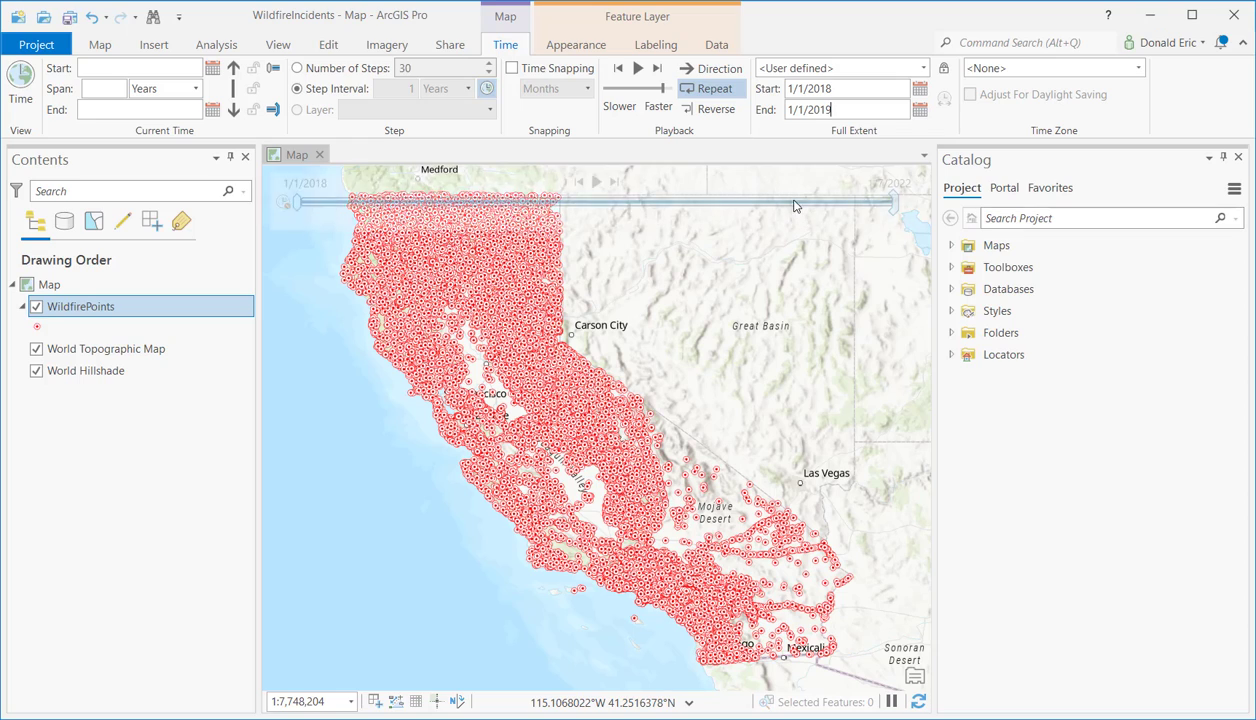
pyautogui.moveTo(452, 202)
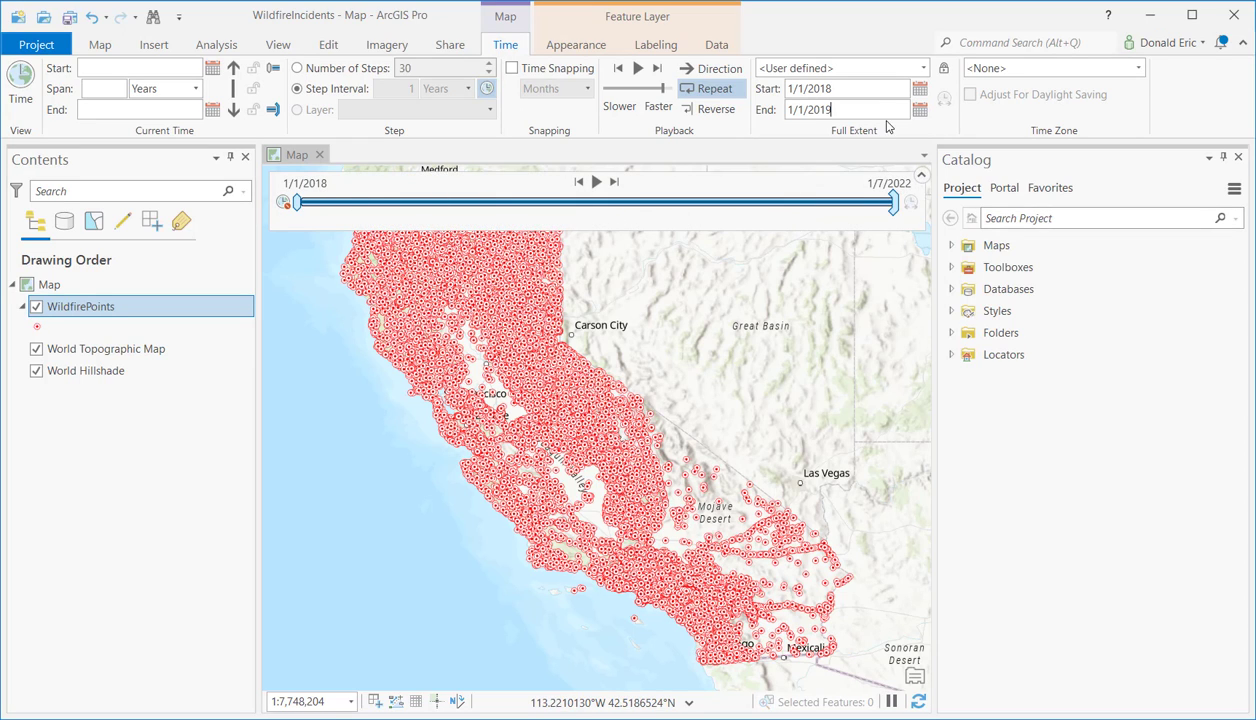
pyautogui.moveTo(863, 217)
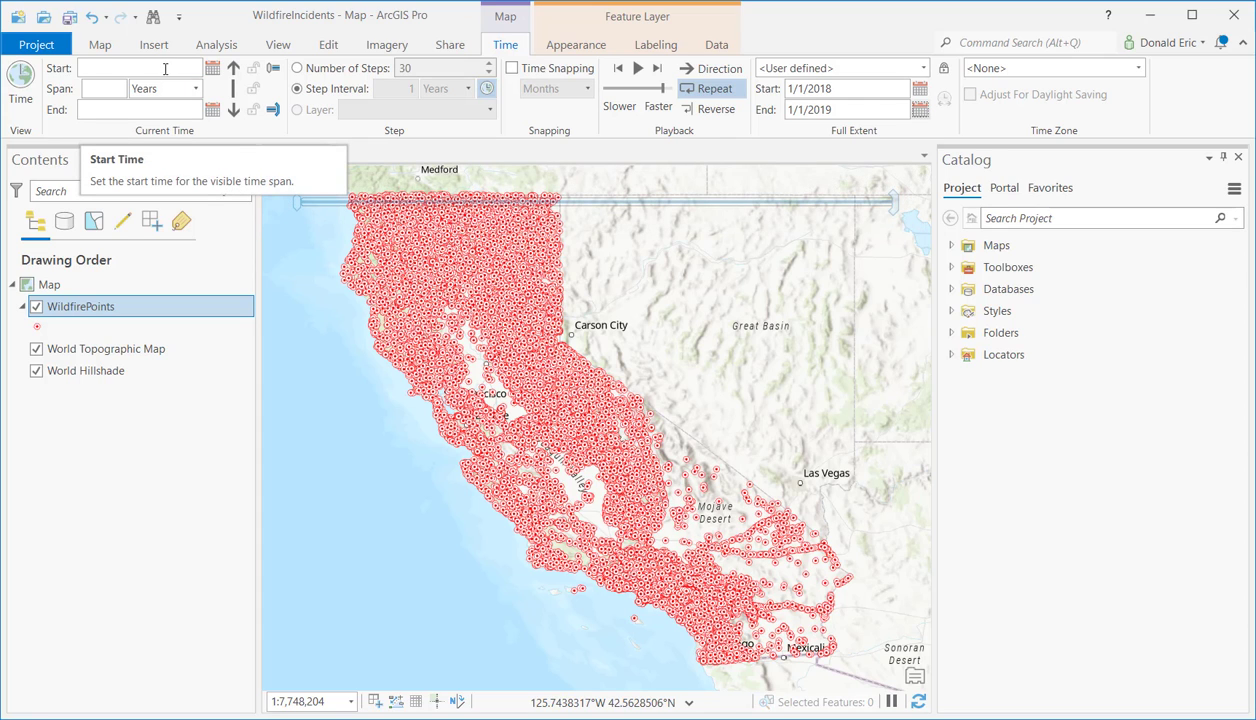
# Copy the full-extent dates 1/1/2018 and 1/1/2019 into Current Time Start and End.
pyautogui.click(786, 90)
pyautogui.hotkey('ctrl', 'c')
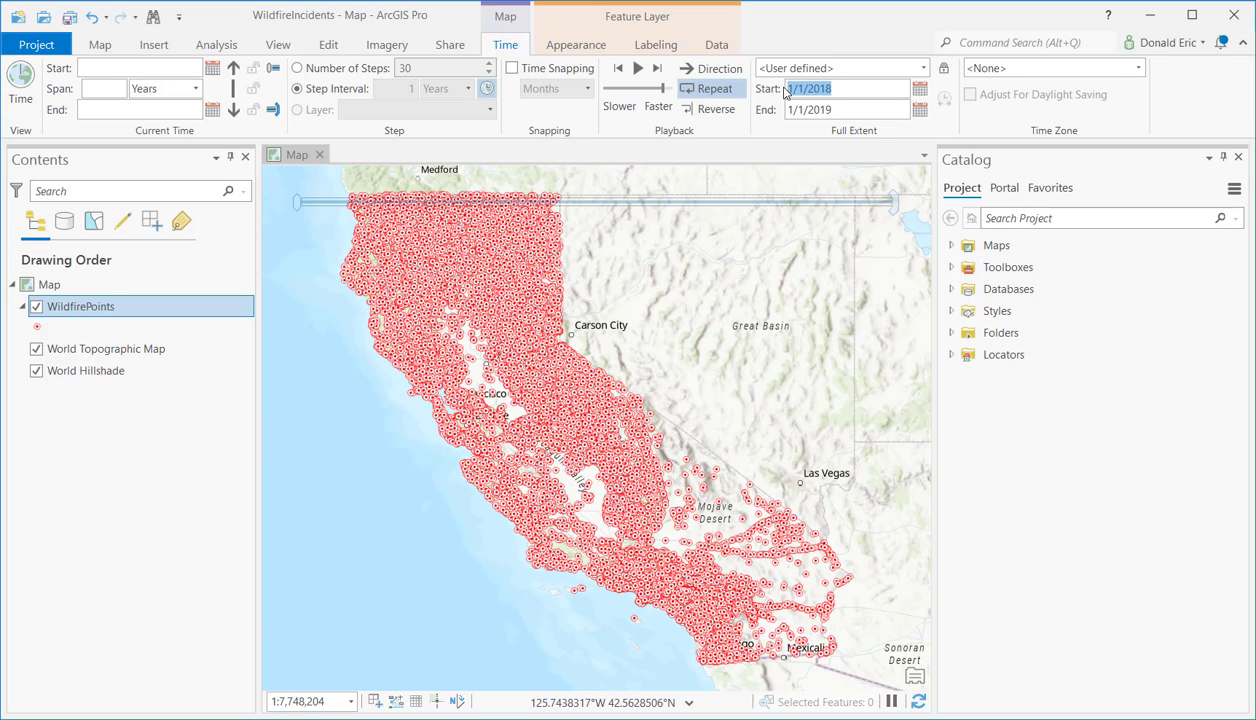
pyautogui.click(148, 73)
pyautogui.hotkey('ctrl', 'v')
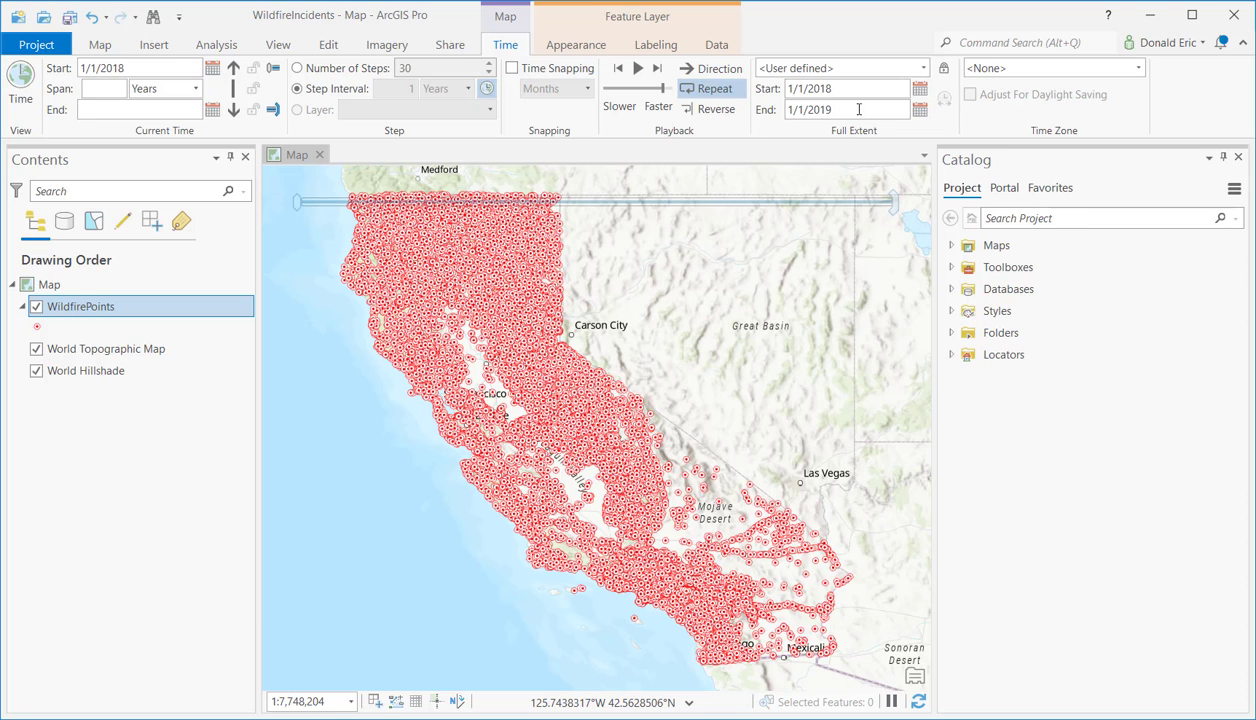
pyautogui.click(859, 110)
pyautogui.hotkey('ctrl', 'c')
pyautogui.click(131, 111)
pyautogui.hotkey('ctrl', 'v')
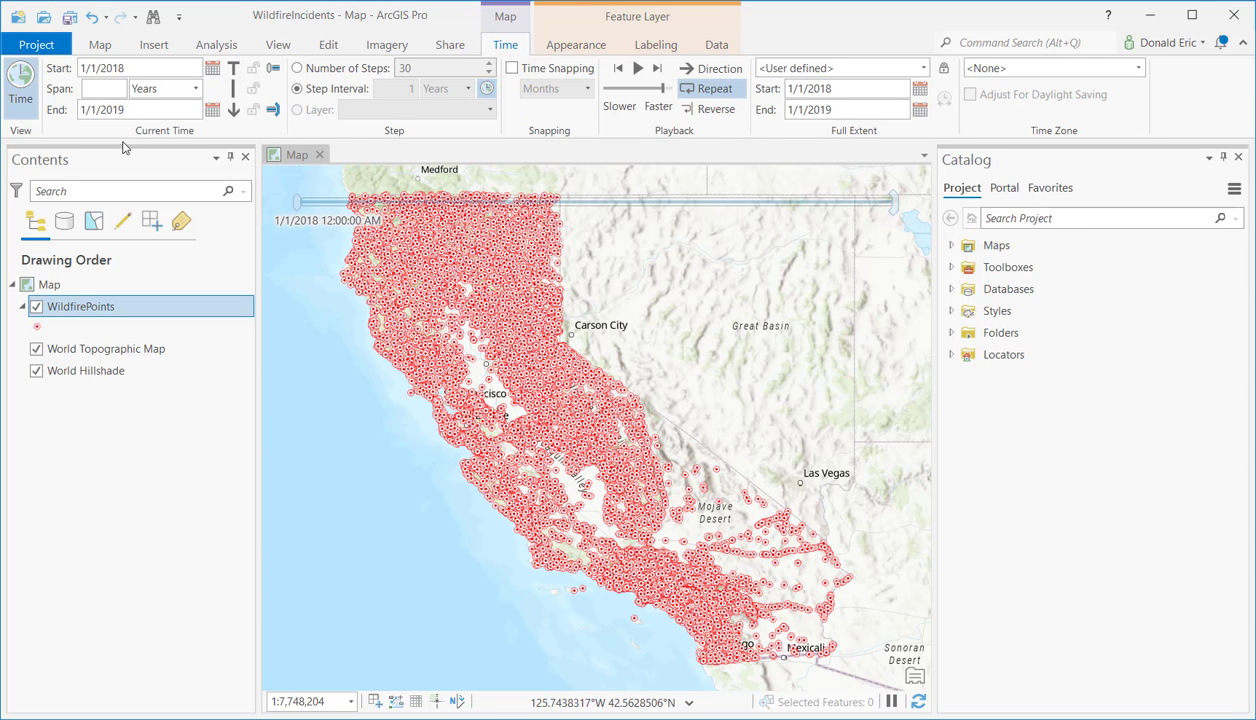
pyautogui.moveTo(293, 203)
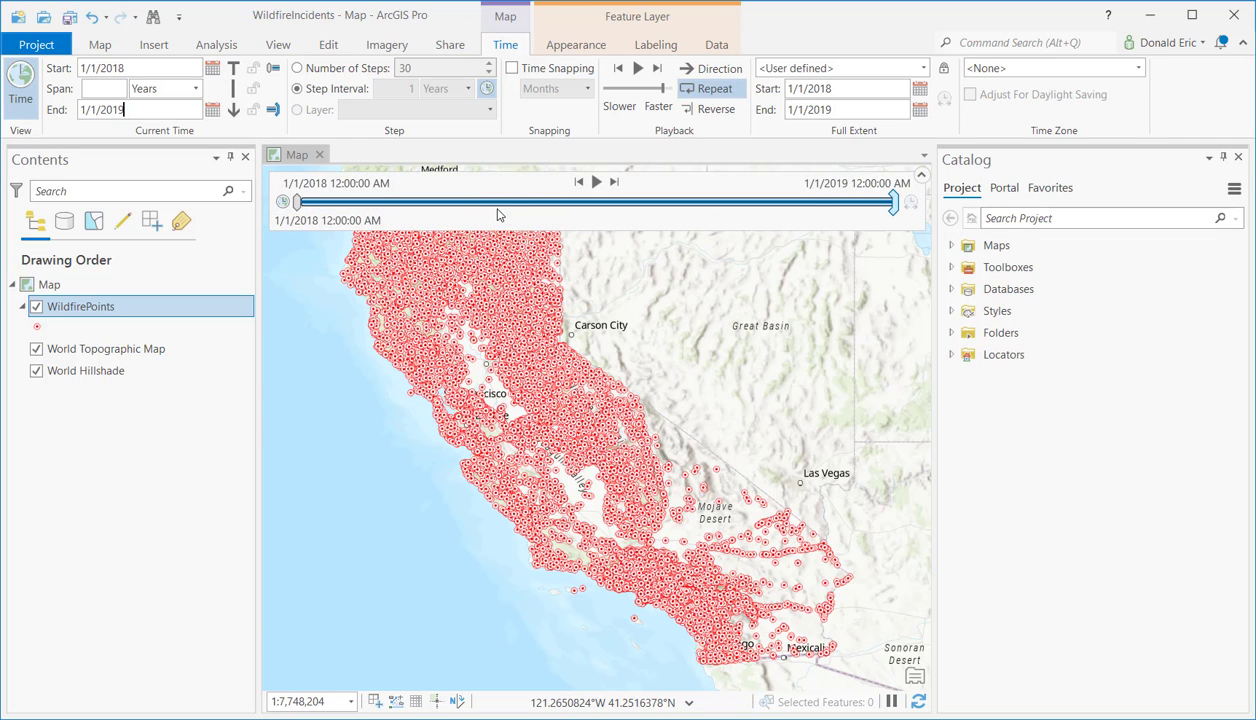
pyautogui.click(113, 88)
# Enter a span of 1 year, then change the span unit to Months, giving 12 months.
pyautogui.write('1')
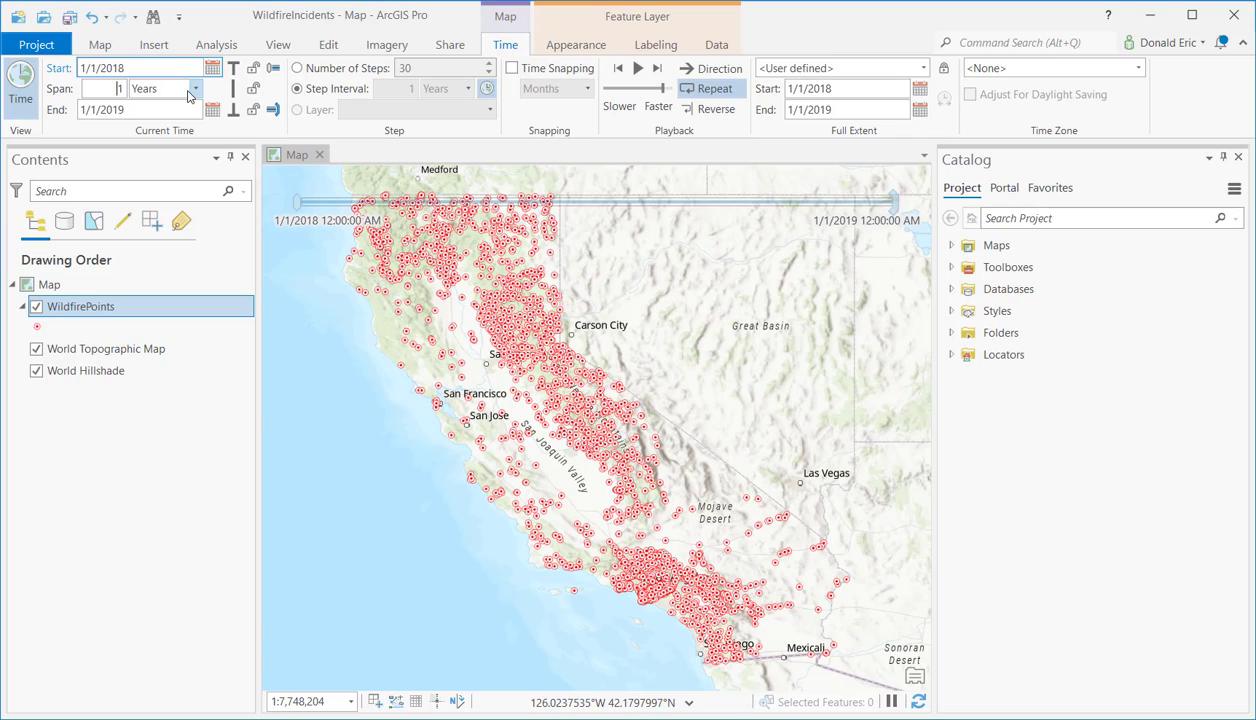
pyautogui.click(197, 90)
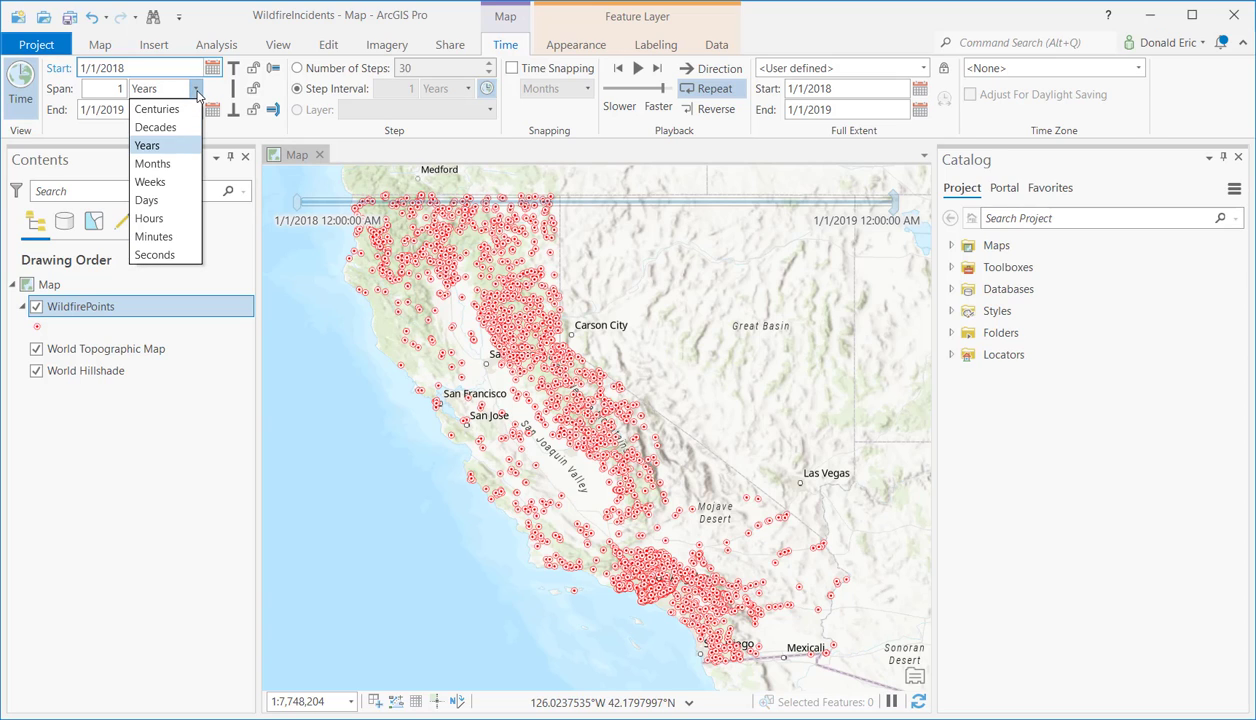
pyautogui.click(153, 164)
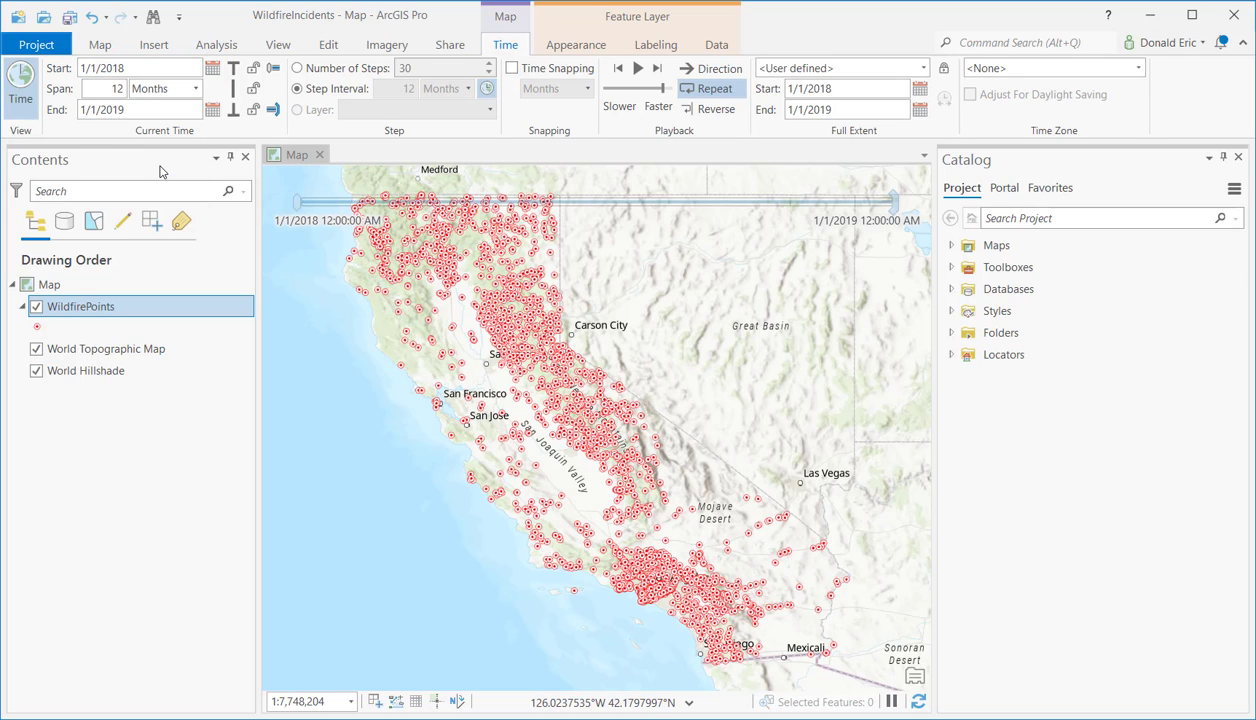
pyautogui.moveTo(375, 213)
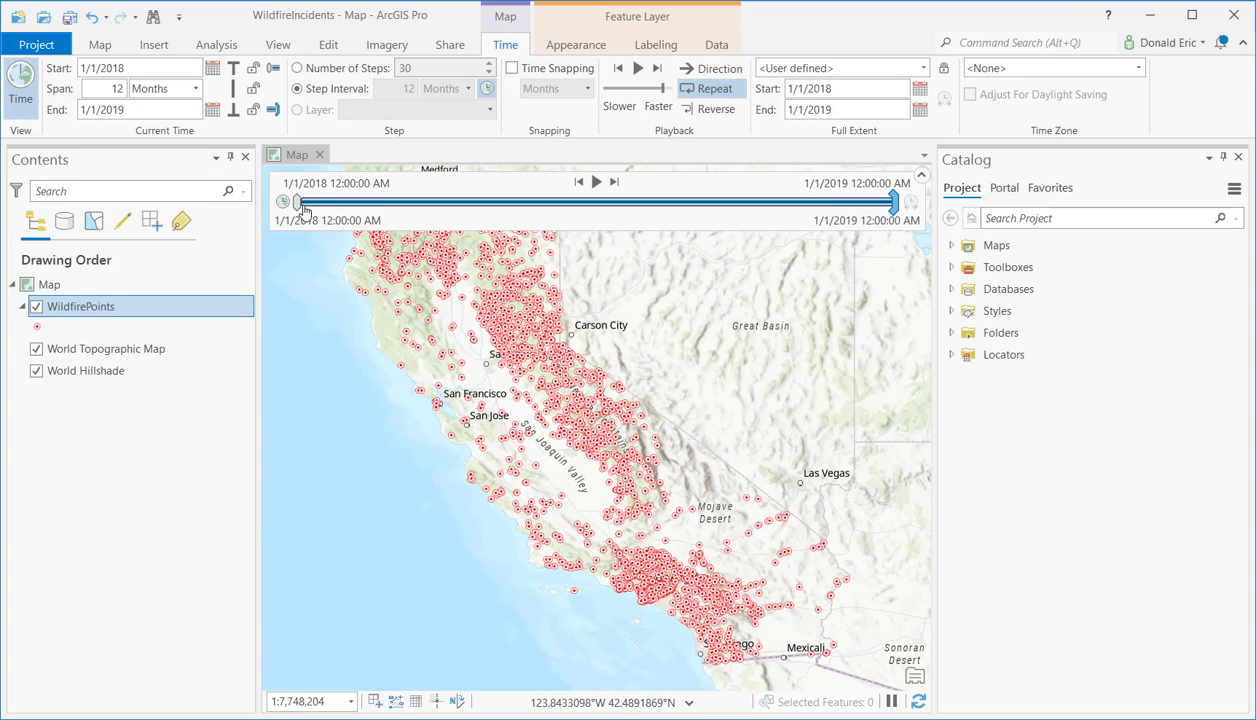
pyautogui.click(118, 89)
# Set the span value to 1 month, making the window 12/1/2018 to 1/1/2019.
pyautogui.write('1')
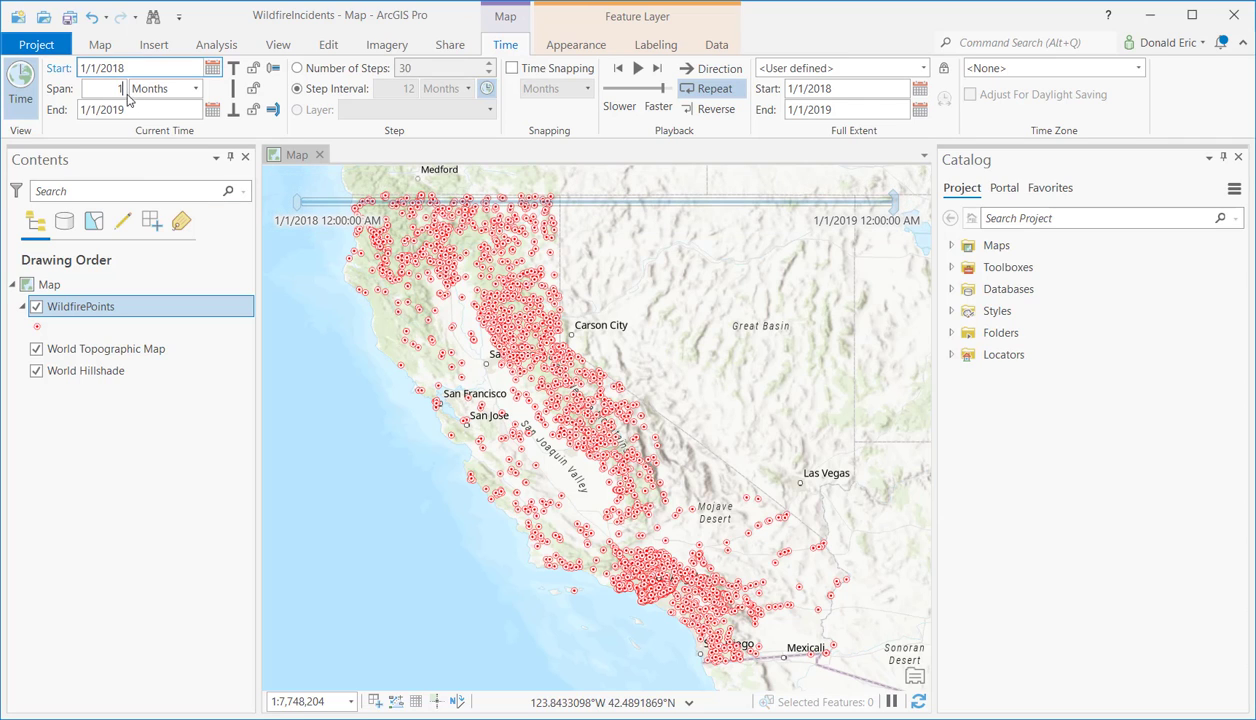
pyautogui.click(136, 111)
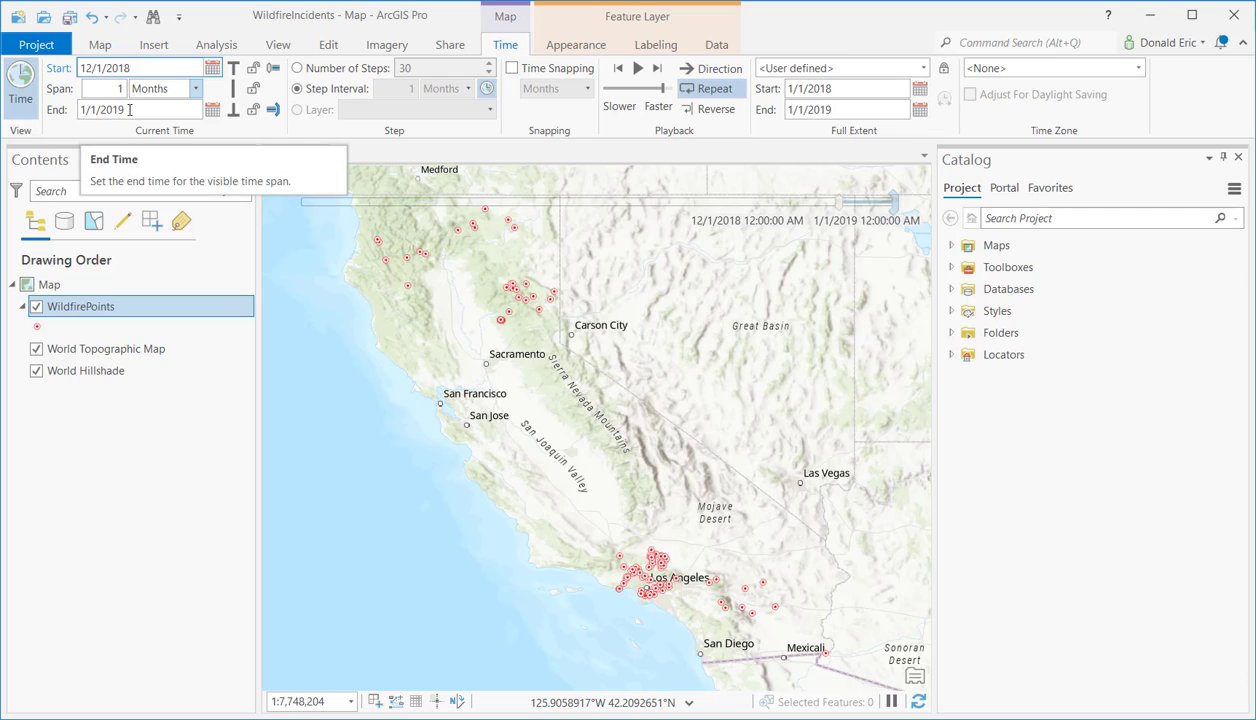
pyautogui.moveTo(816, 205)
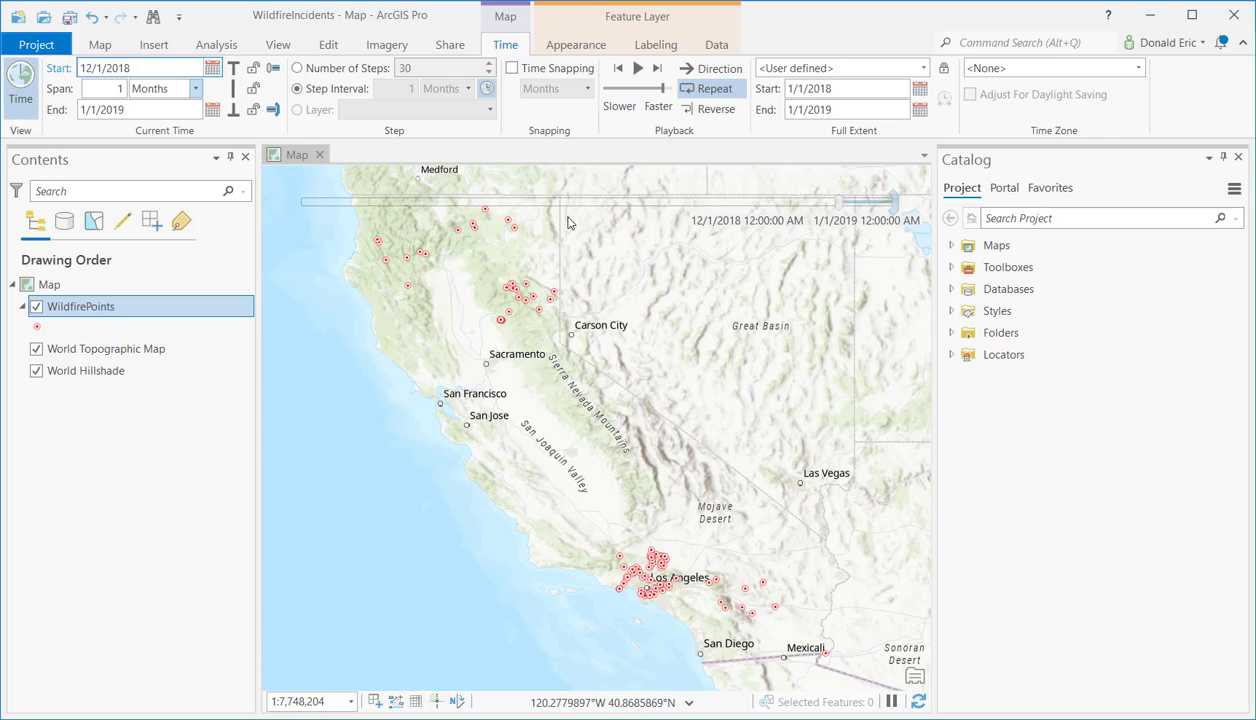
pyautogui.moveTo(575, 186)
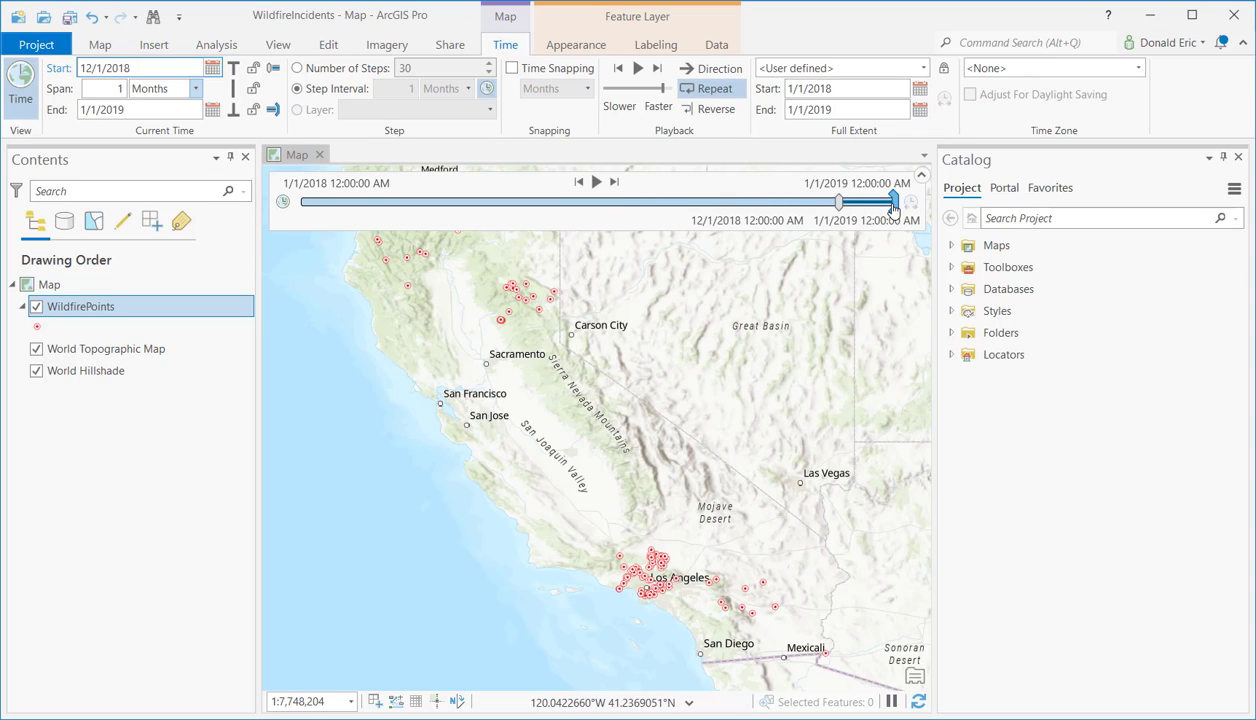
# Move the one-month window to the slider's left end, covering 1/5/2018 to 2/5/2018.
pyautogui.moveTo(893, 207); pyautogui.dragTo(358, 220)
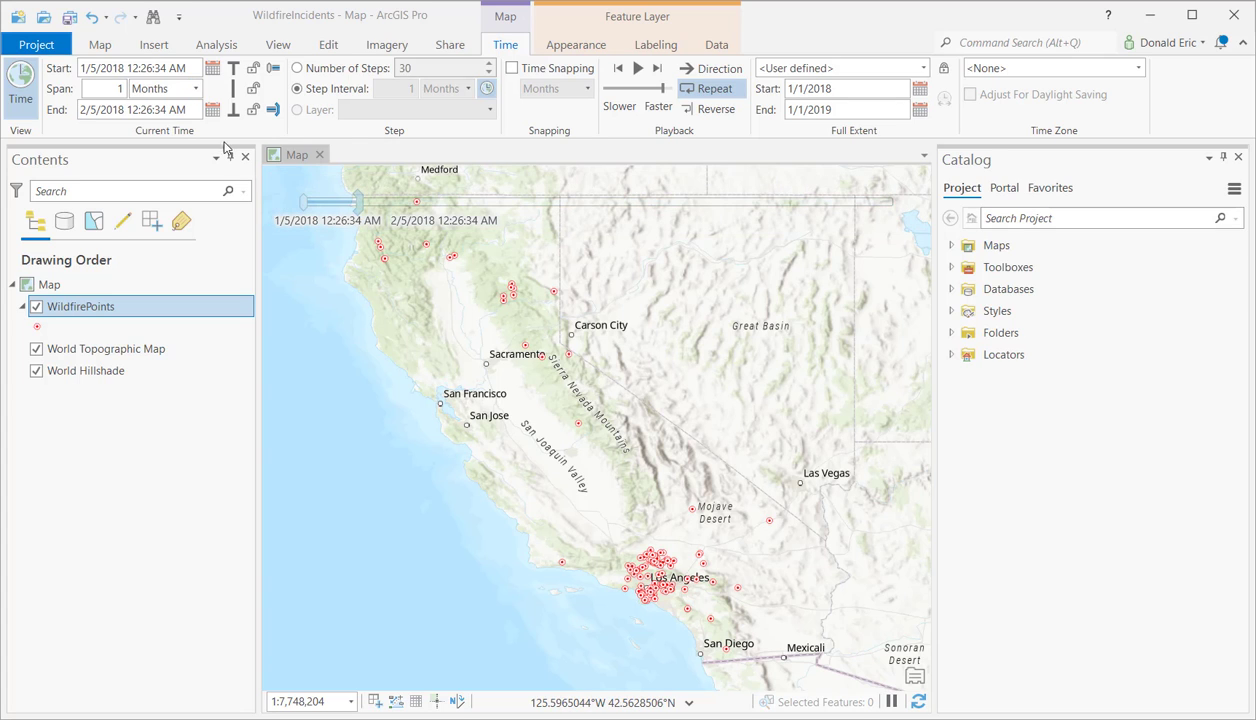
pyautogui.moveTo(352, 205)
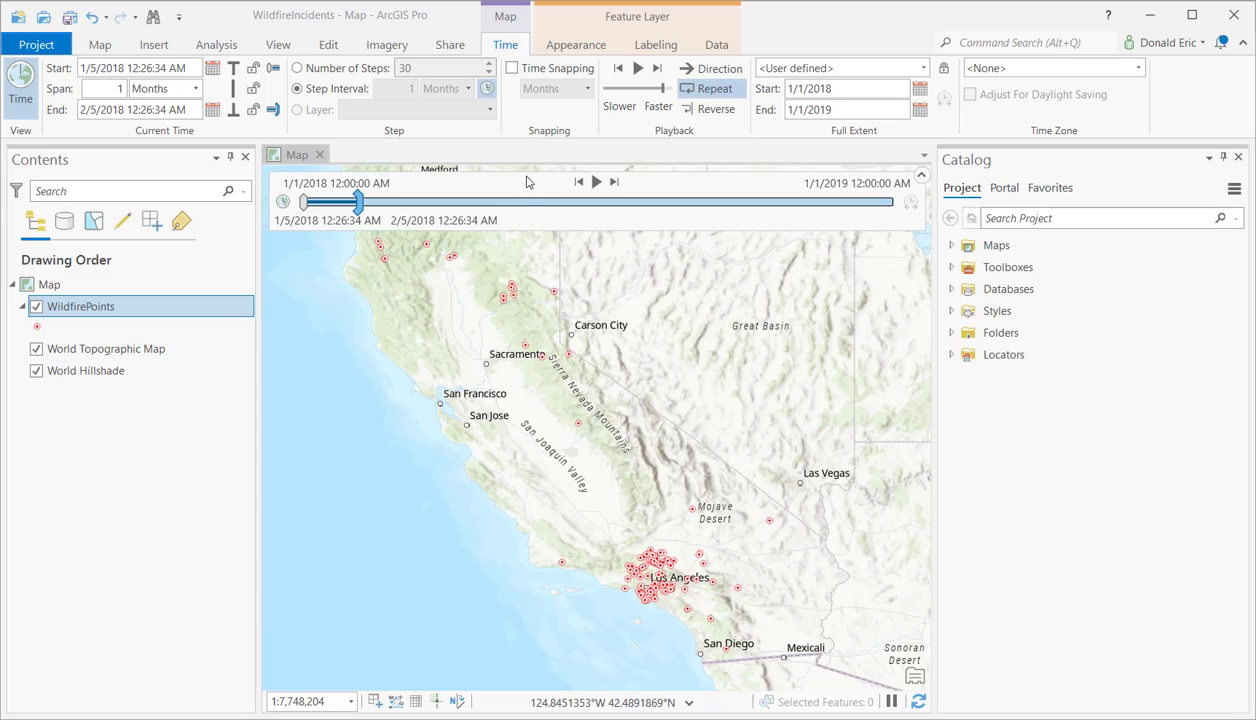
# Enable Time Snapping in Months so the window covers 1/1/2018 to 2/1/2018.
pyautogui.click(512, 69)
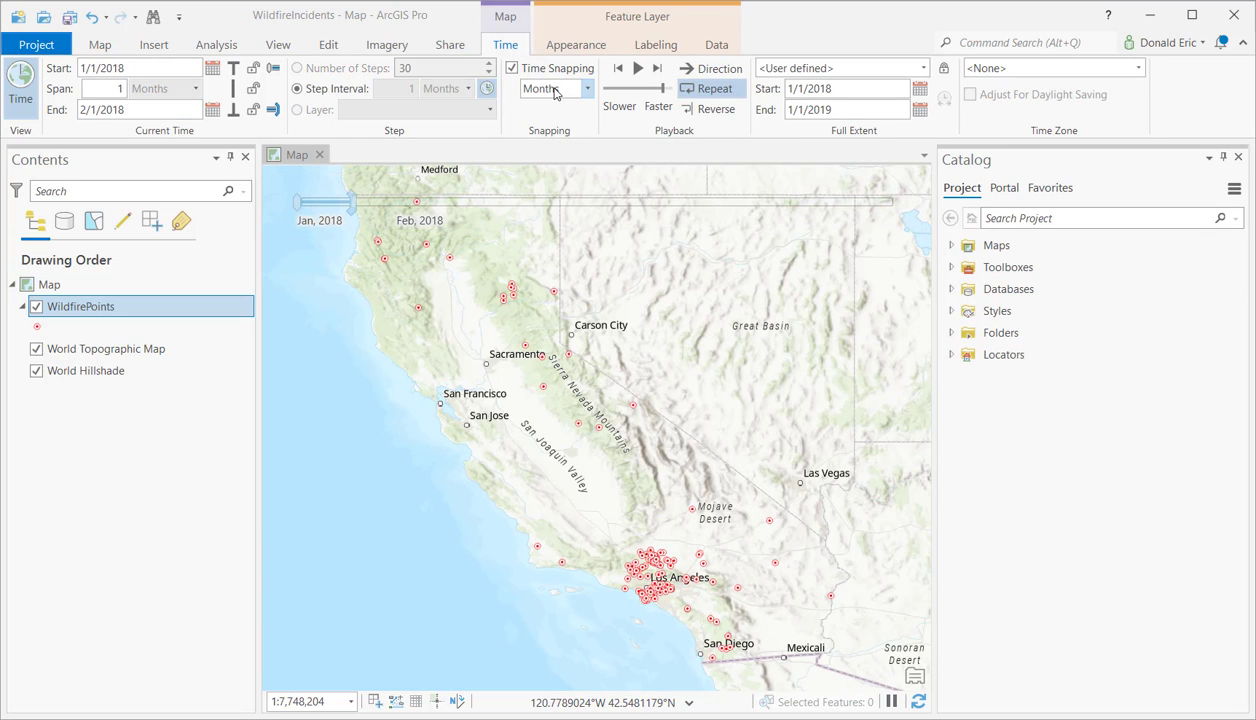
pyautogui.moveTo(390, 227)
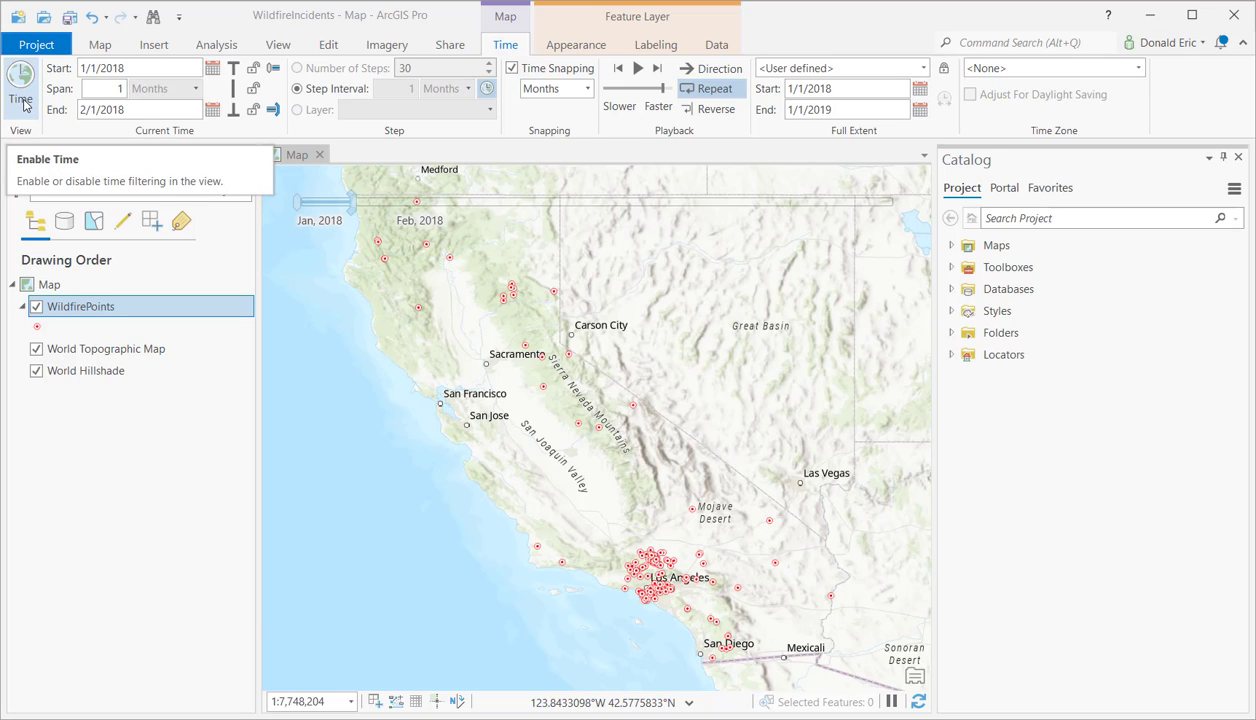
pyautogui.click(22, 100)
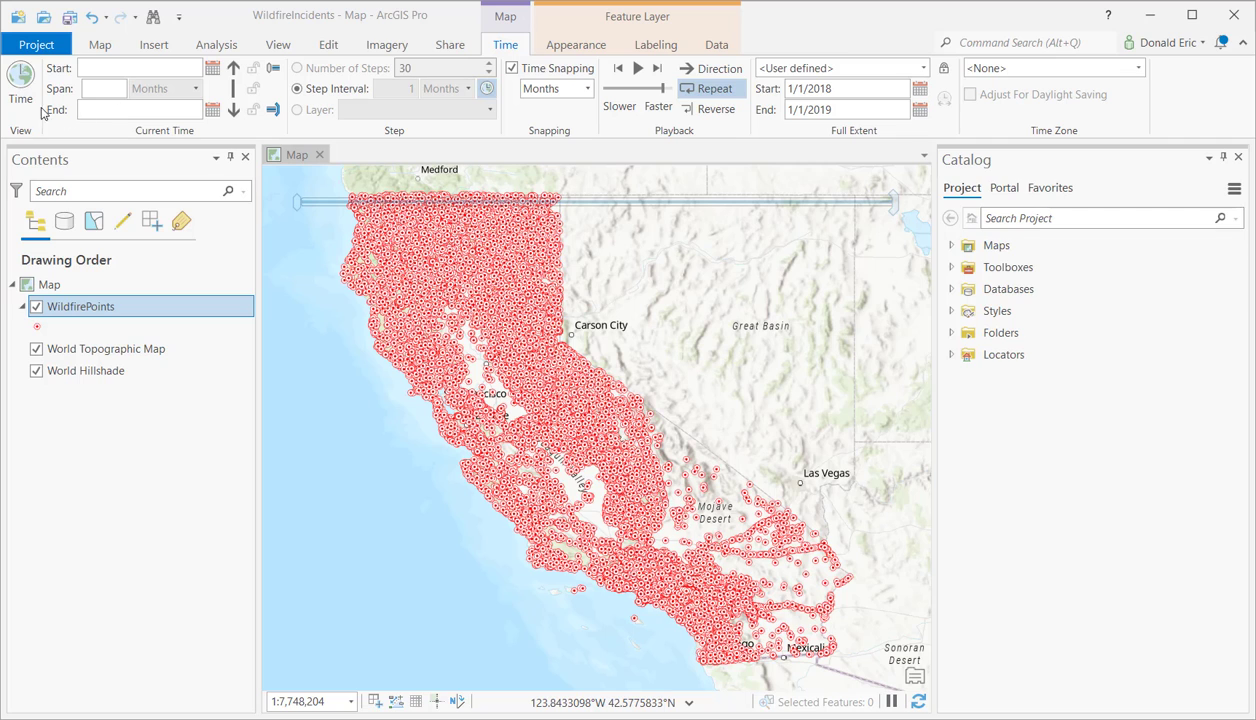
pyautogui.click(22, 88)
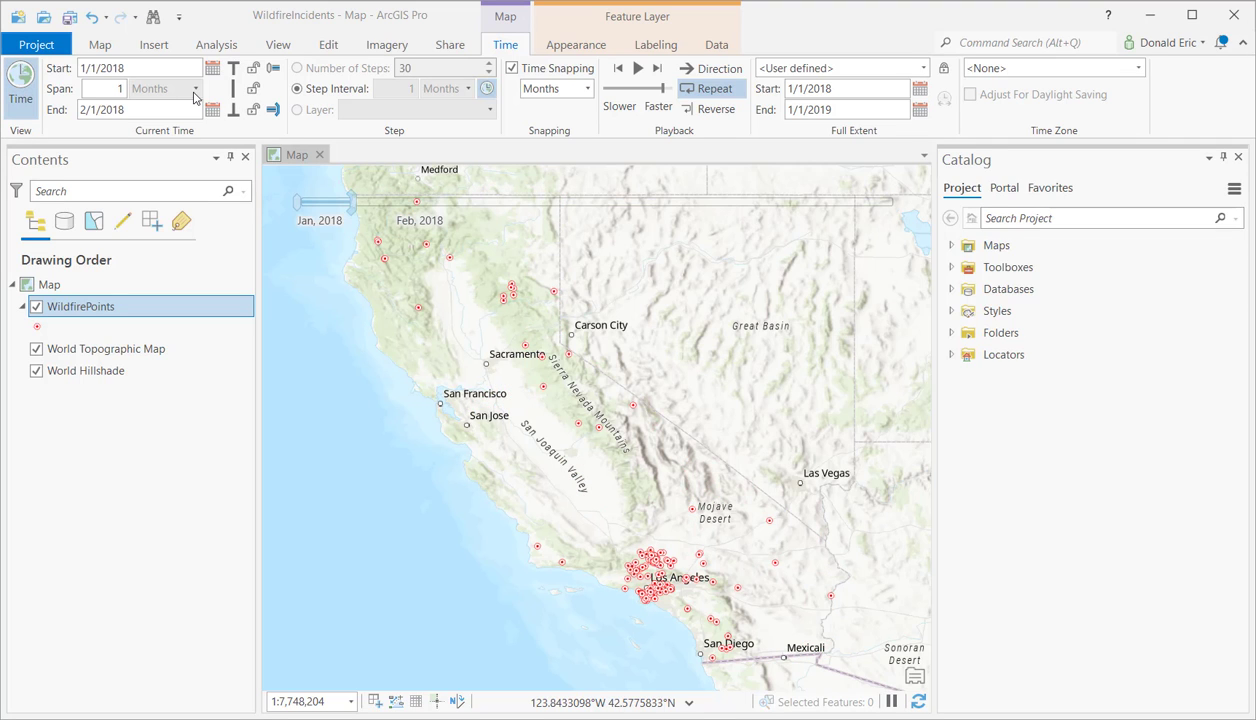
pyautogui.moveTo(316, 202)
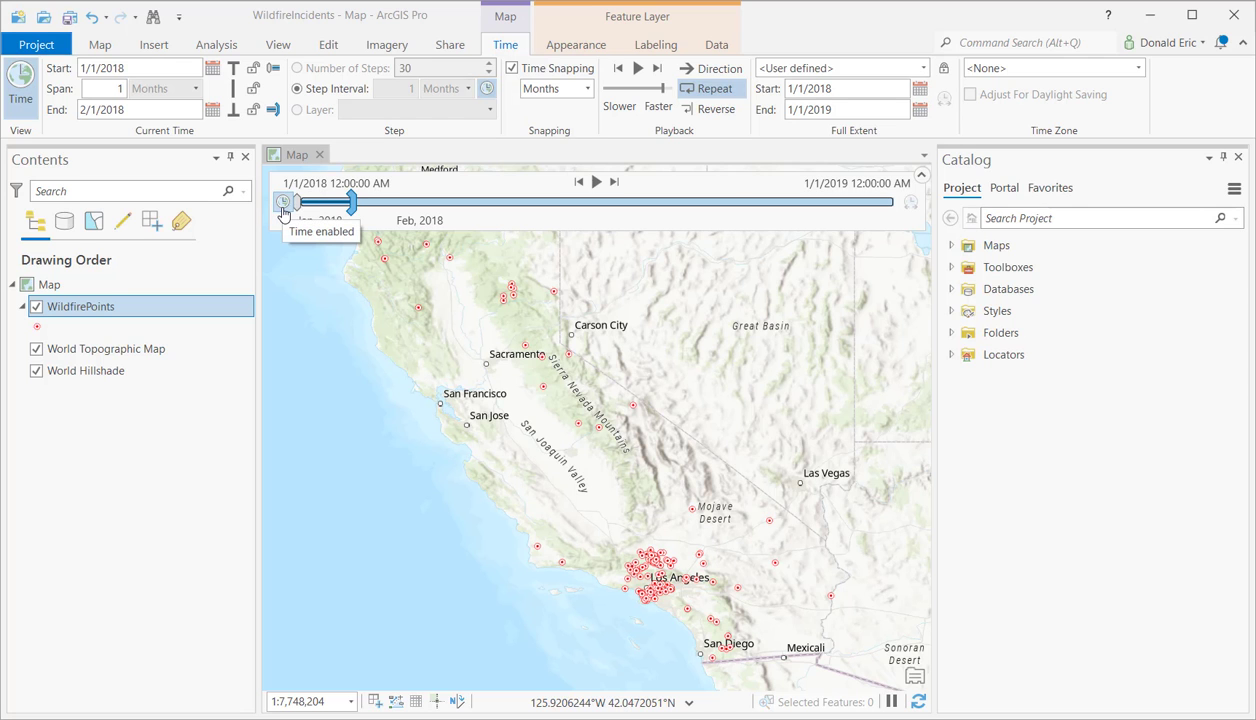
pyautogui.click(283, 204)
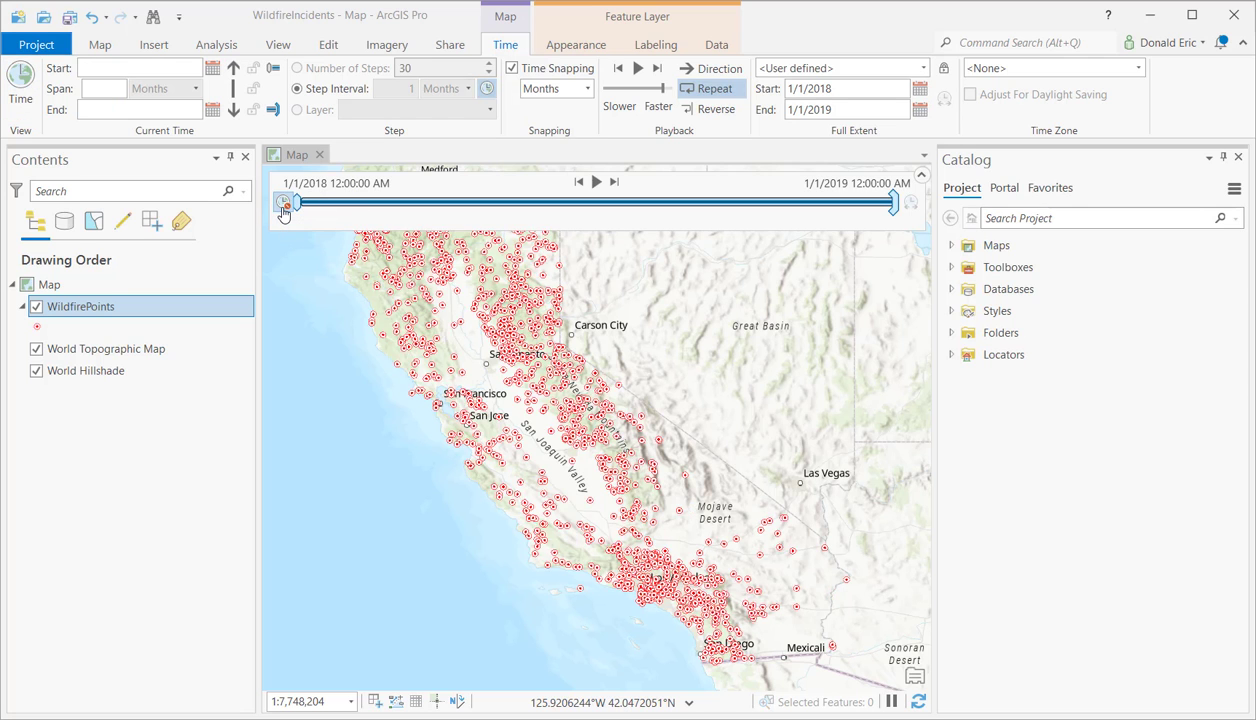
pyautogui.click(283, 204)
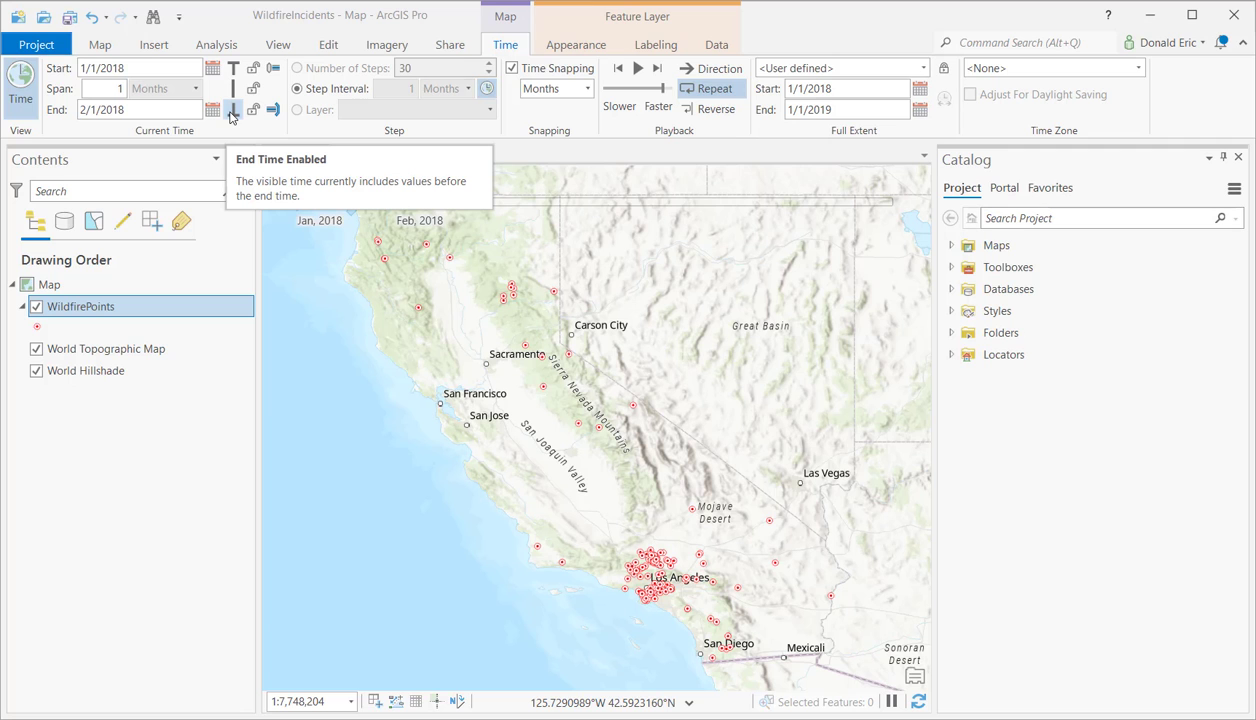
pyautogui.click(232, 114)
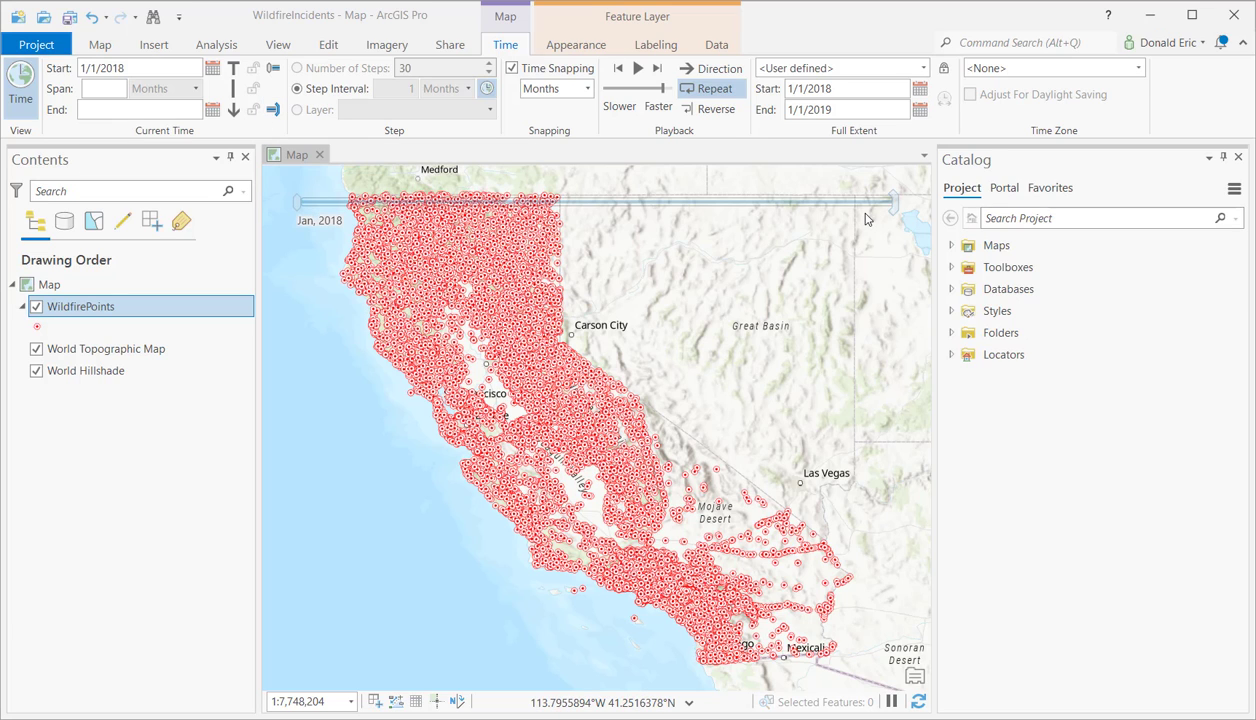
pyautogui.moveTo(866, 219)
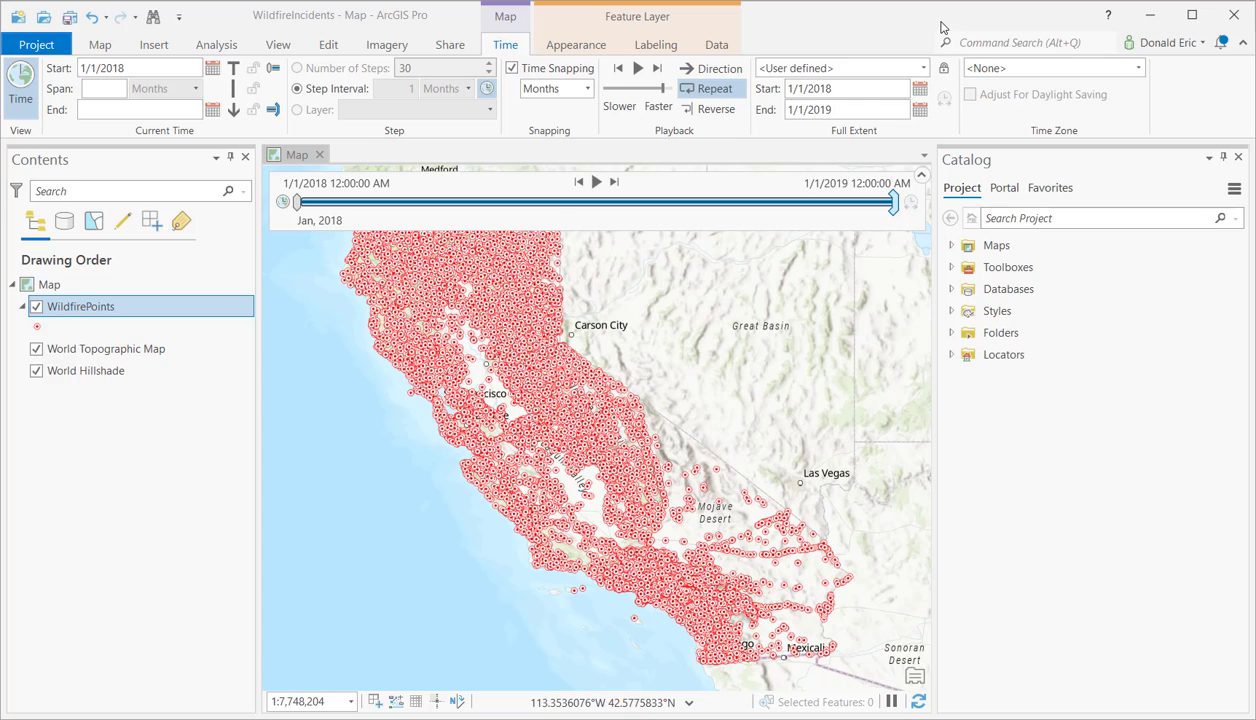
pyautogui.moveTo(805, 205)
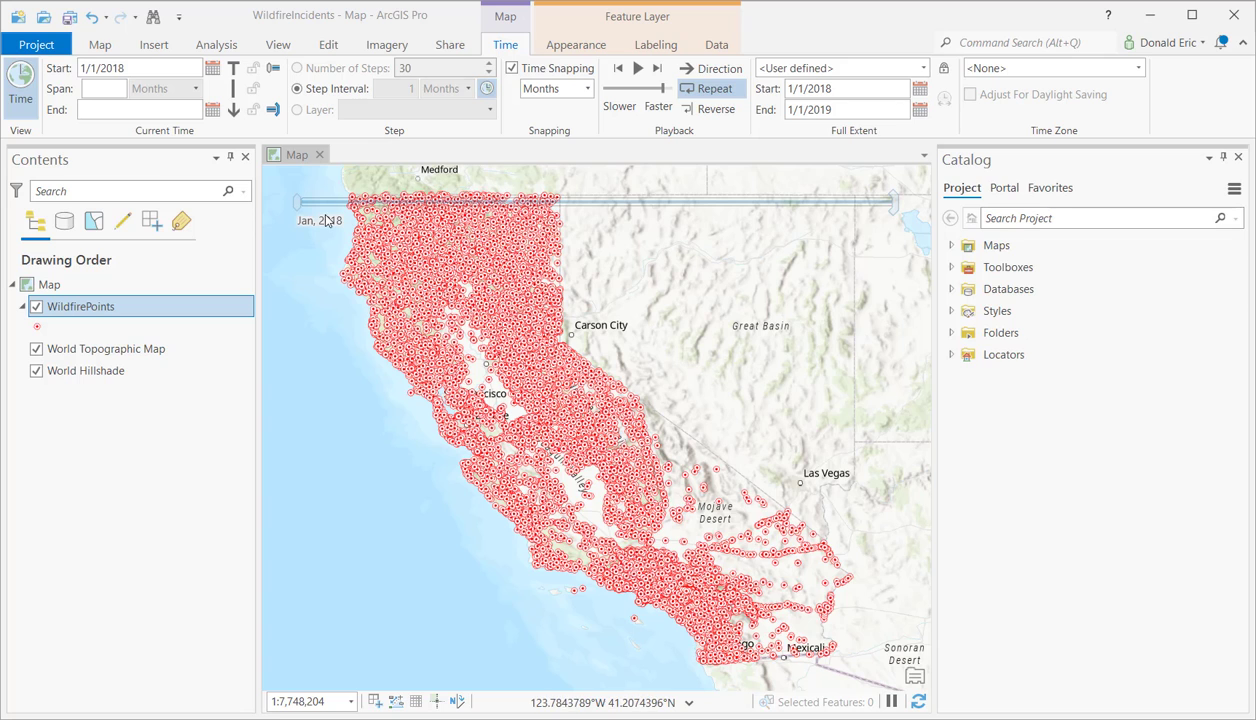
pyautogui.click(233, 112)
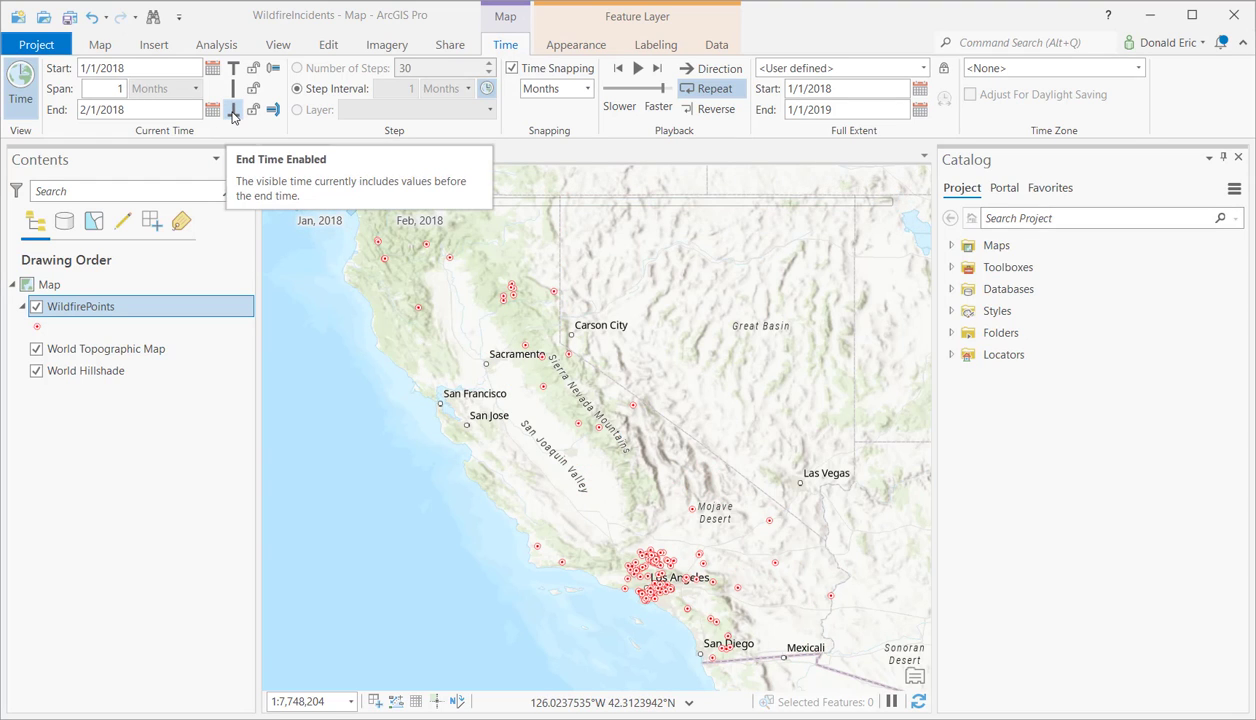
pyautogui.moveTo(330, 213)
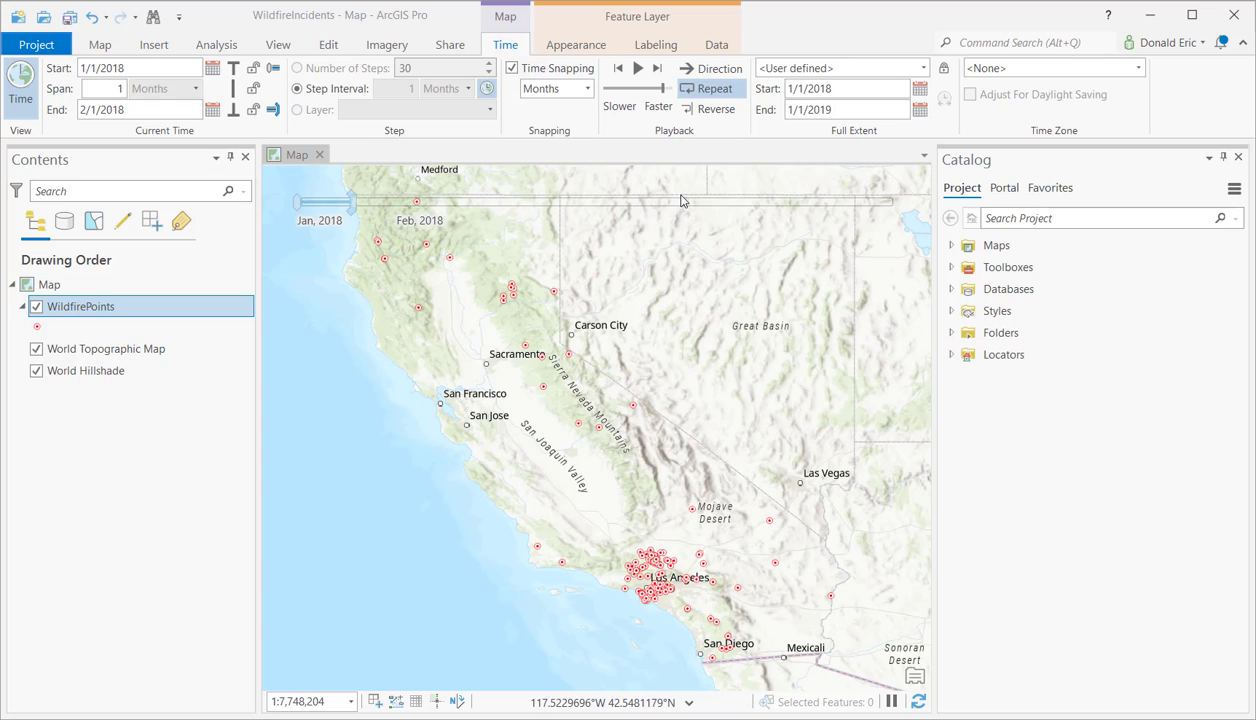
# Turn on Repeat in the Time tab's Playback group.
pyautogui.moveTo(670, 195)
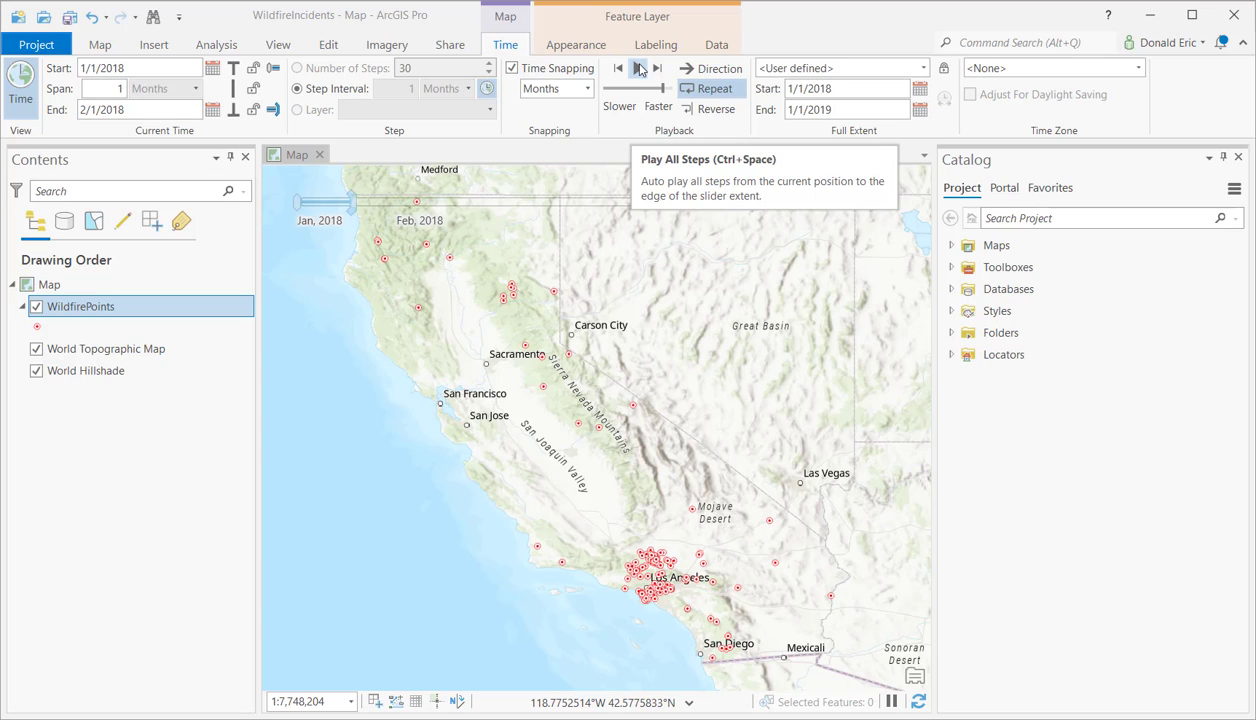
pyautogui.click(713, 92)
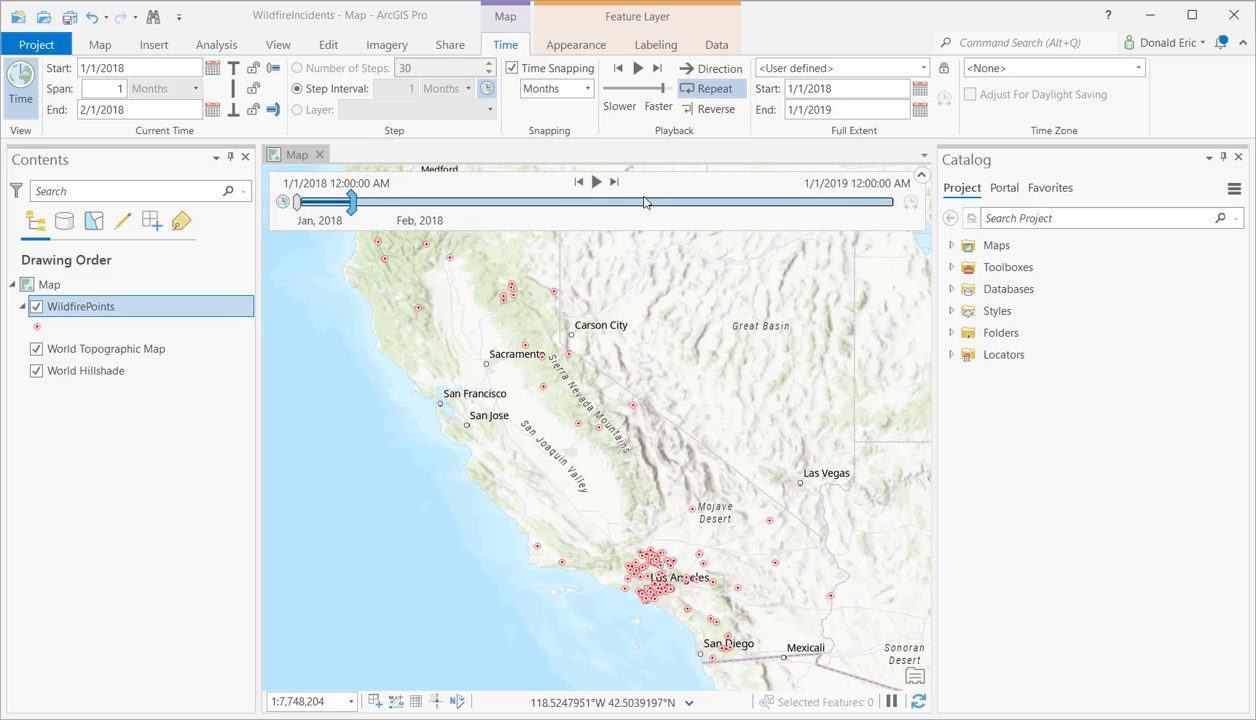
pyautogui.click(684, 90)
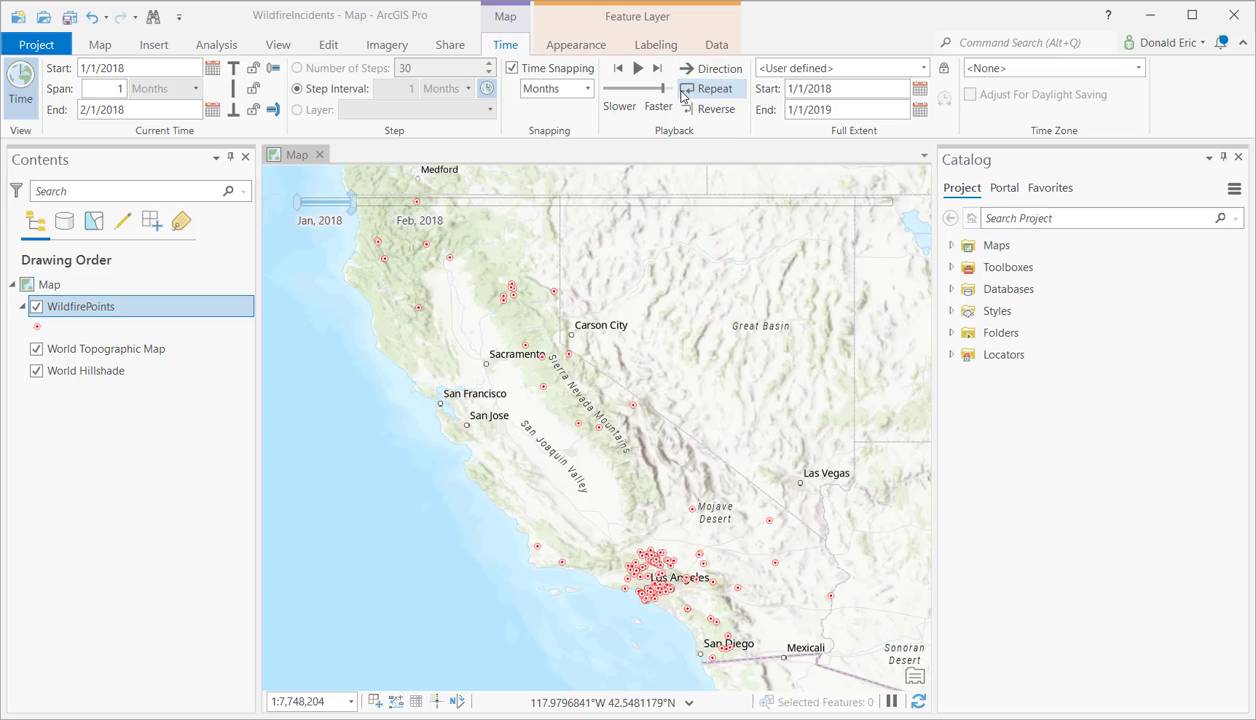
pyautogui.moveTo(660, 192)
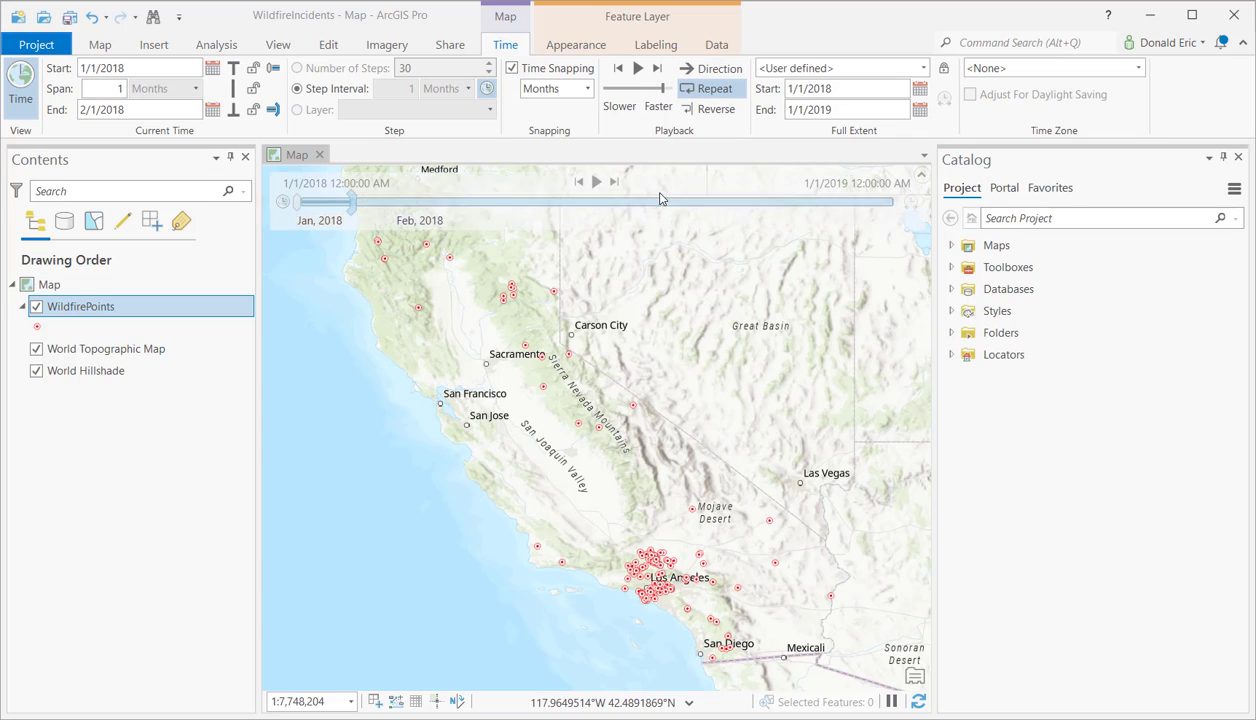